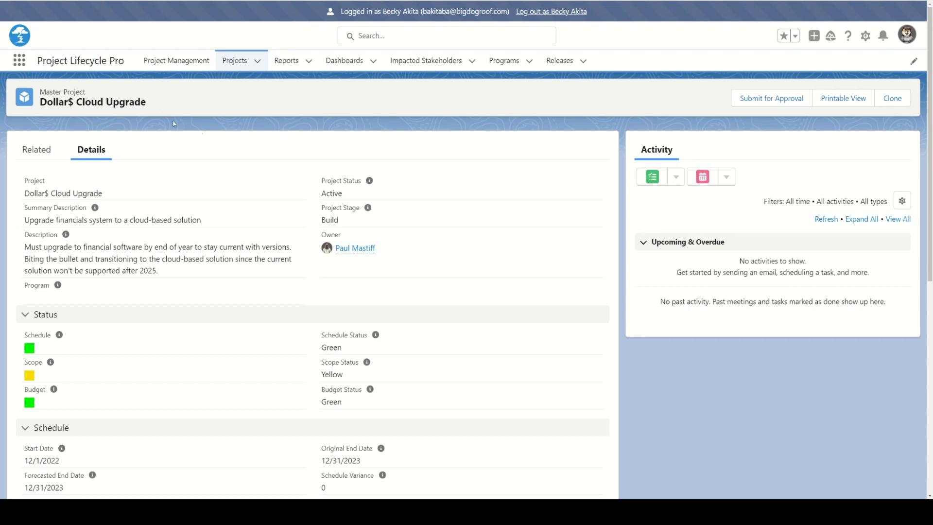
Open a blank New System Requirements form from the project's System Requirements related list
{"action": "left_click", "coordinate": [39, 150]}
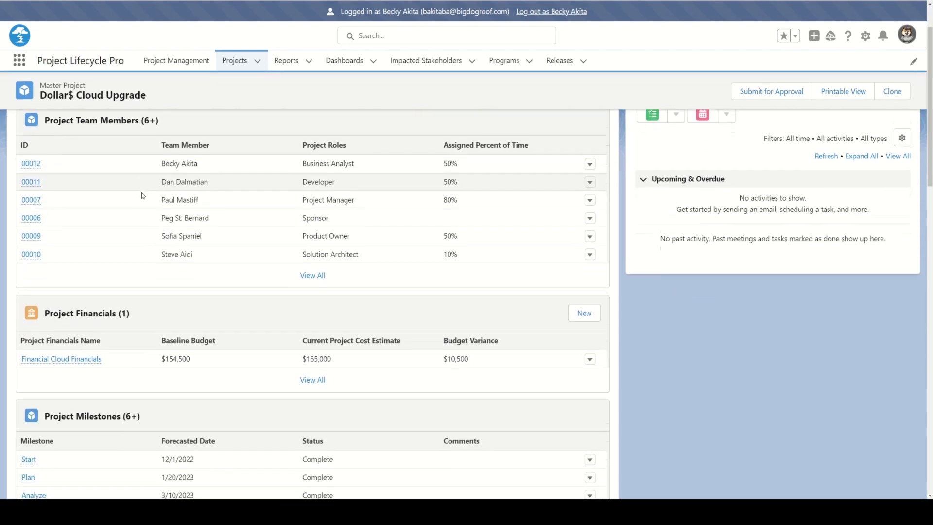
{"action": "scroll", "coordinate": [141, 193], "scroll_direction": "down", "scroll_amount": 6}
{"action": "scroll", "coordinate": [140, 196], "scroll_direction": "down", "scroll_amount": 9}
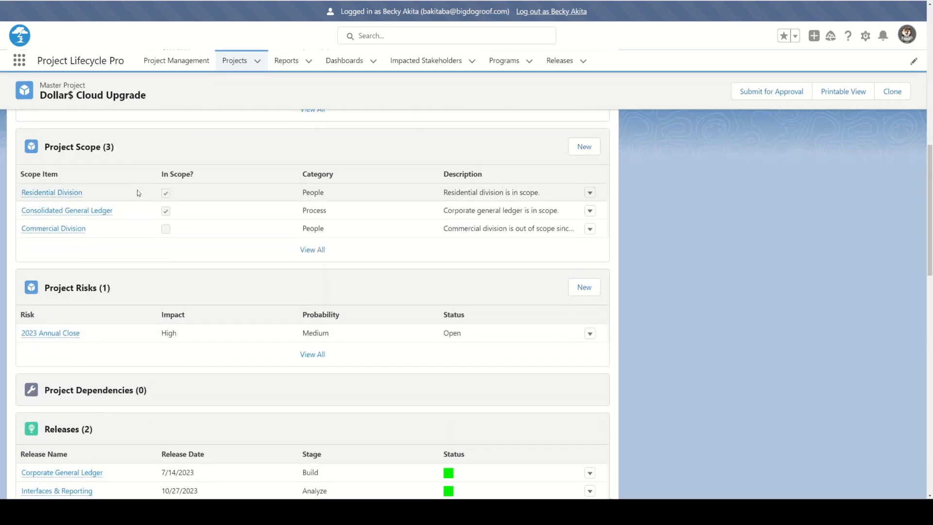
{"action": "scroll", "coordinate": [138, 191], "scroll_direction": "down", "scroll_amount": 2}
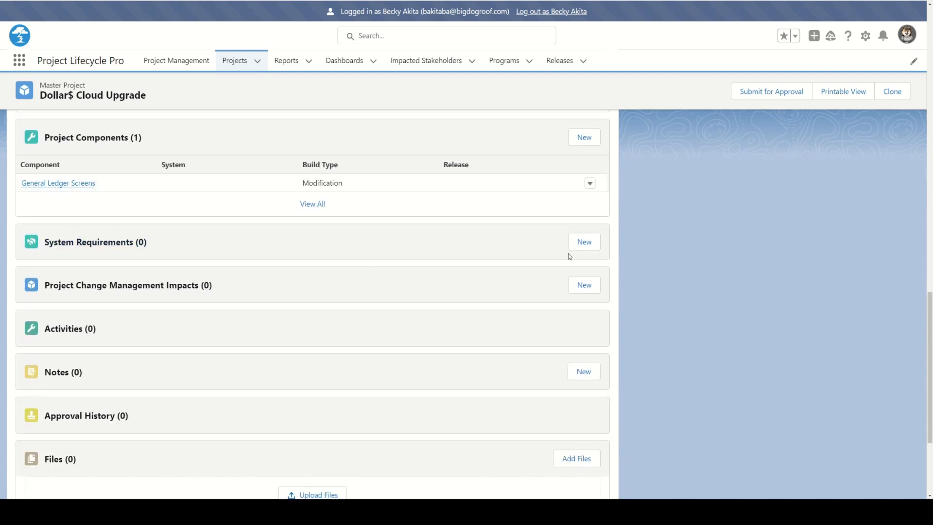
{"action": "left_click", "coordinate": [581, 243]}
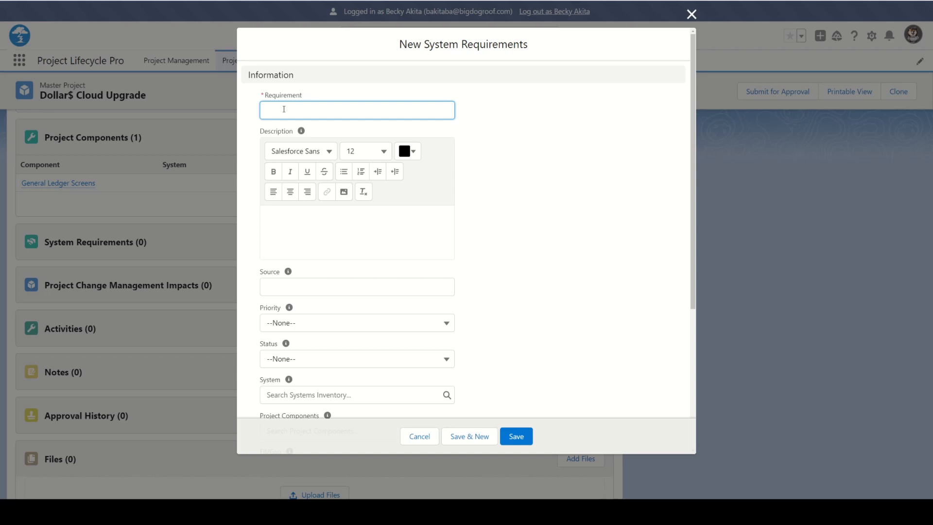
Title the requirement 'Change 3rd Party Financing Account'
{"action": "type", "text": "Change 3rd Party"}
{"action": "type", "text": "ing"}
{"action": "key", "text": "BackSpace"}
{"action": "key", "text": "BackSpace"}
{"action": "type", "text": "Fianc"}
{"action": "key", "text": "BackSpace"}
{"action": "key", "text": "BackSpace"}
{"action": "key", "text": "BackSpace"}
{"action": "type", "text": "nancing Accounti"}
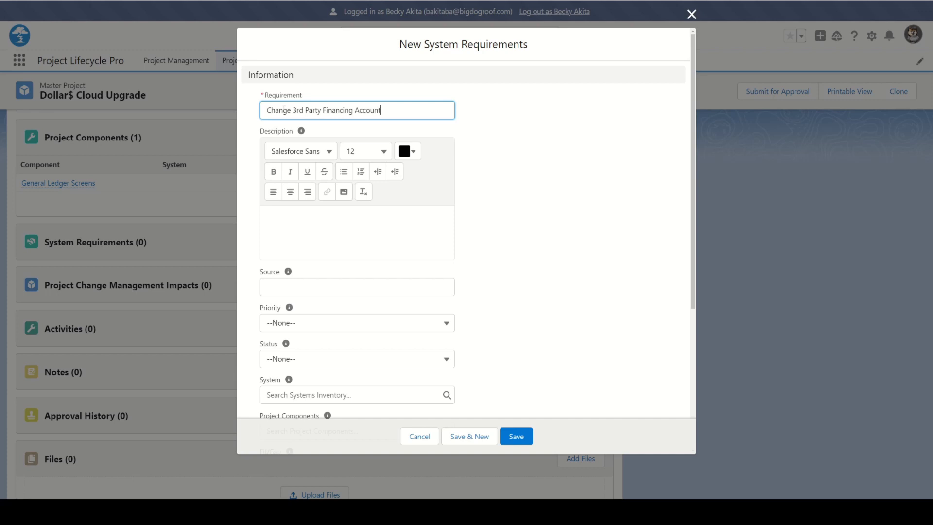
Describe the Controller's change to revenue accounting when using 3rd party financing
{"action": "left_click", "coordinate": [302, 219]}
{"action": "type", "text": "Controller"}
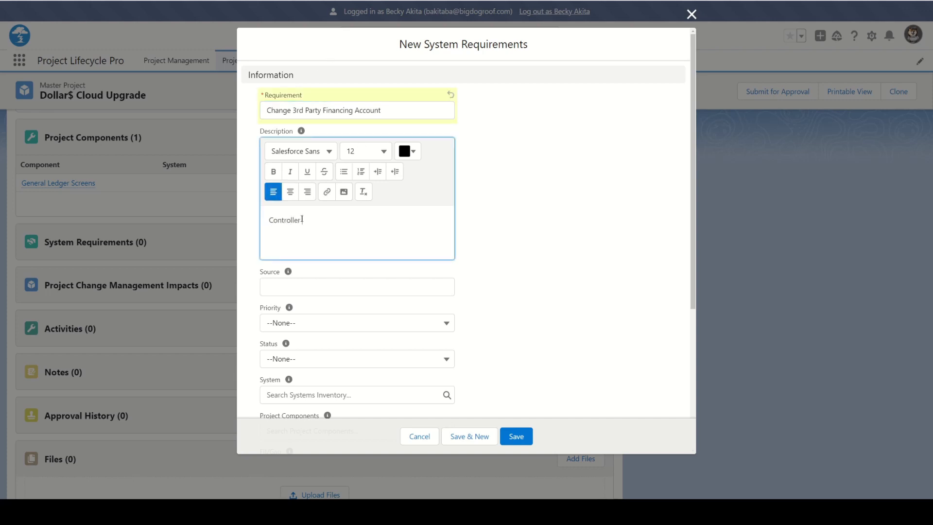
{"action": "type", "text": " wants to change the method of accou"}
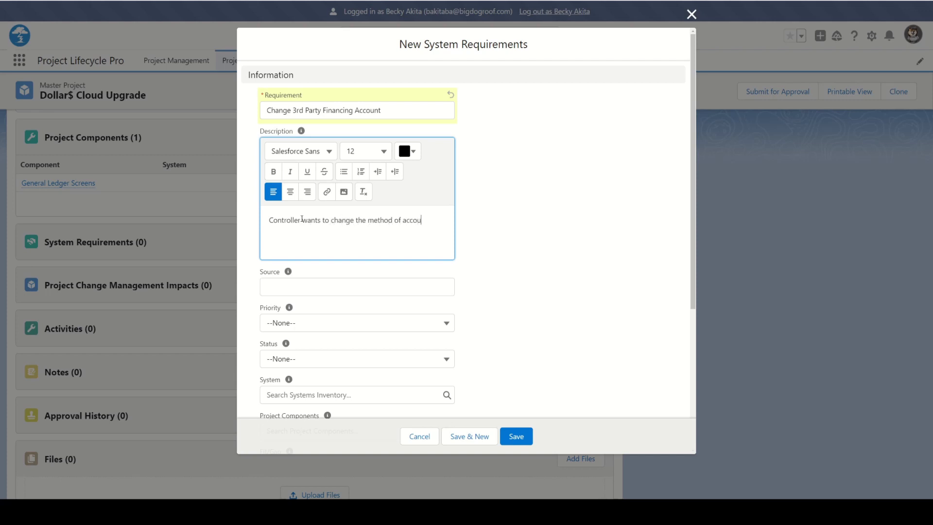
{"action": "type", "text": "nting for revenue"}
{"action": "type", "text": " when the"}
{"action": "key", "text": "BackSpace"}
{"action": "key", "text": "BackSpace"}
{"action": "key", "text": "BackSpace"}
{"action": "key", "text": "BackSpace"}
{"action": "type", "text": "using 3rd "}
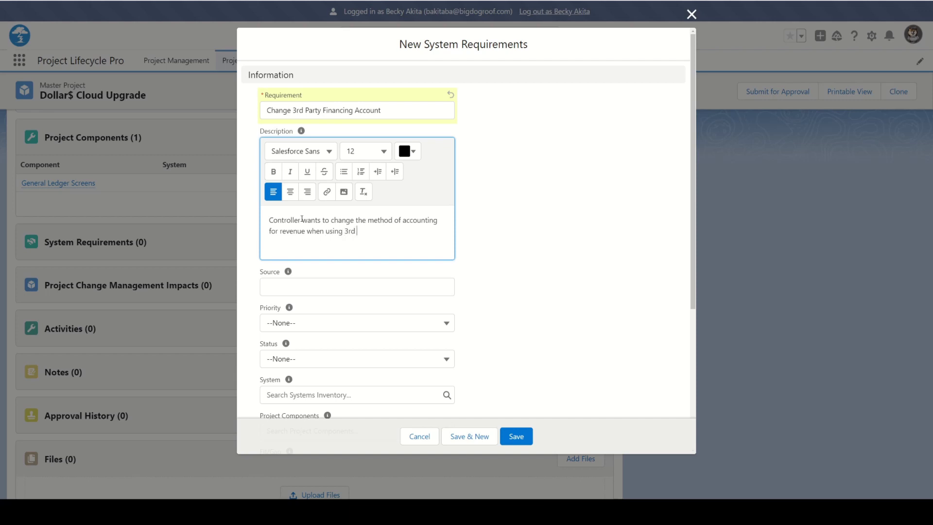
{"action": "type", "text": "party financing."}
Set the Source to the requester's name with the role Controller
{"action": "left_click", "coordinate": [291, 289]}
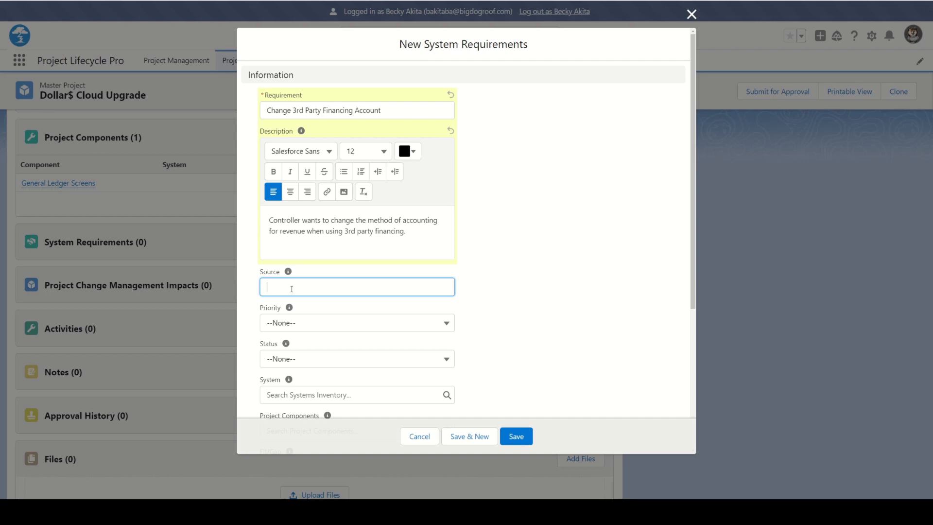
Set the requirement's Priority to Medium and Status to Draft
{"action": "scroll", "coordinate": [347, 277], "scroll_direction": "down", "scroll_amount": 2}
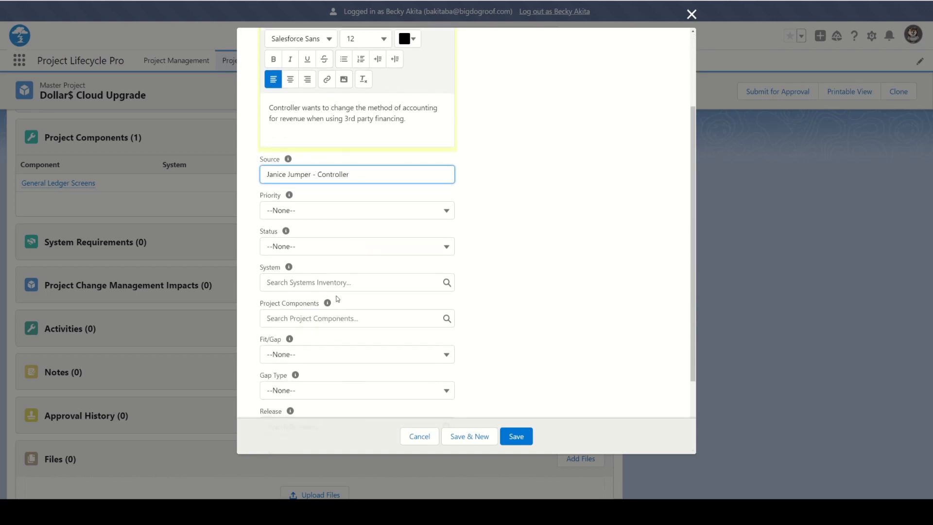
{"action": "left_click", "coordinate": [303, 213]}
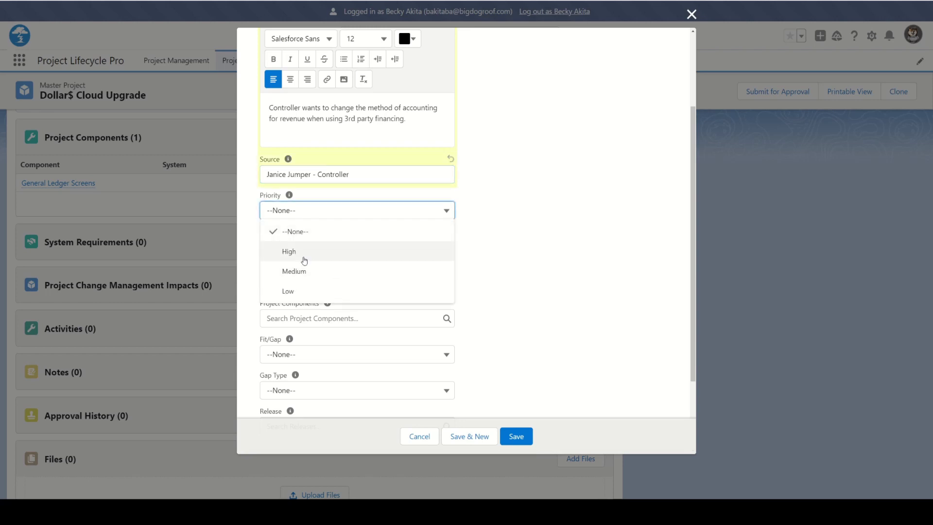
{"action": "left_click", "coordinate": [313, 271]}
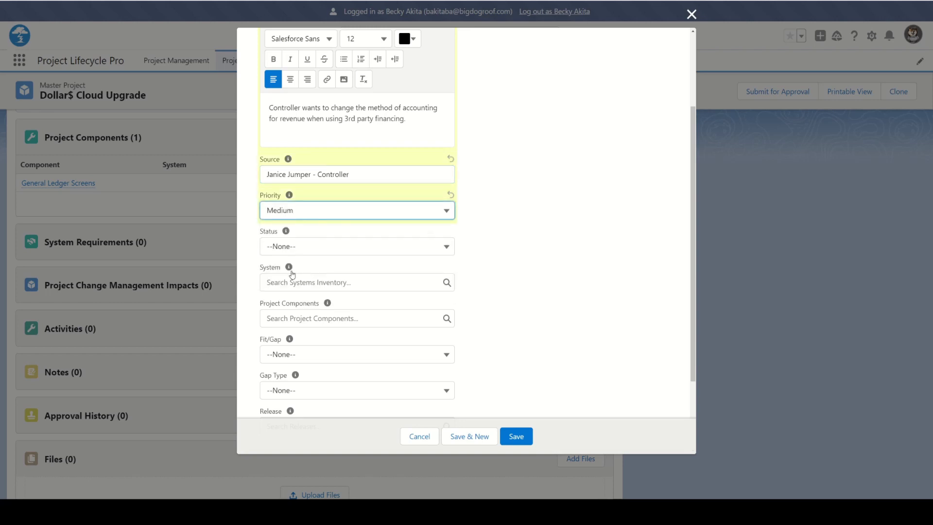
{"action": "left_click", "coordinate": [446, 249]}
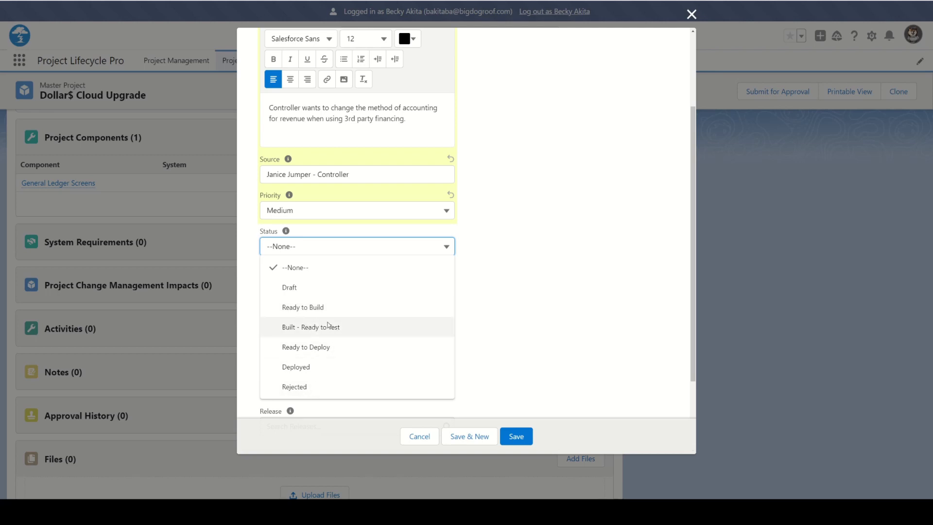
{"action": "left_click", "coordinate": [294, 288]}
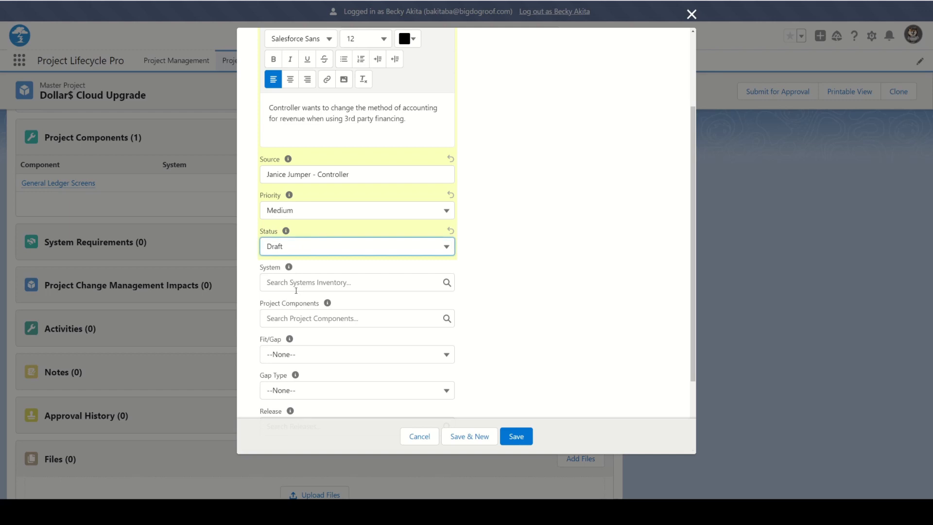
Link the System to Dollar$ Cloud and set Fit/Gap to Gap
{"action": "left_click", "coordinate": [372, 285]}
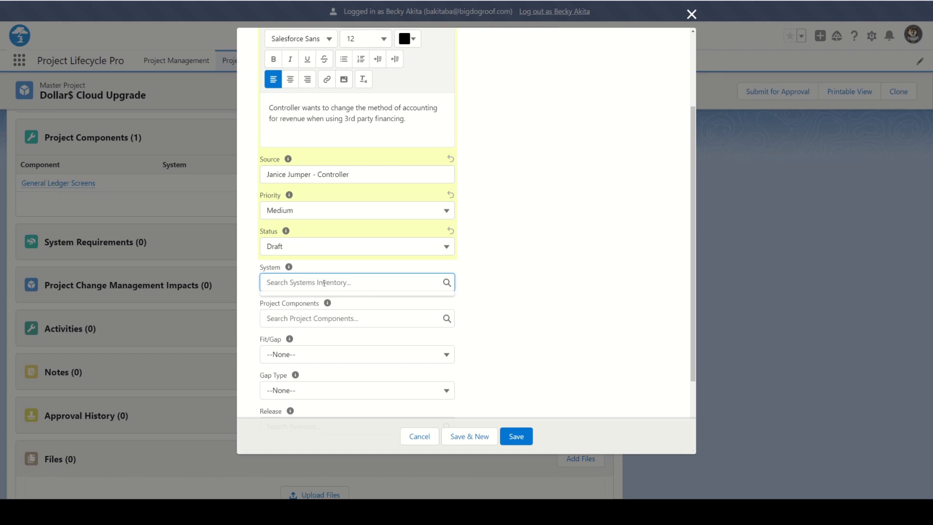
{"action": "type", "text": "dollar"}
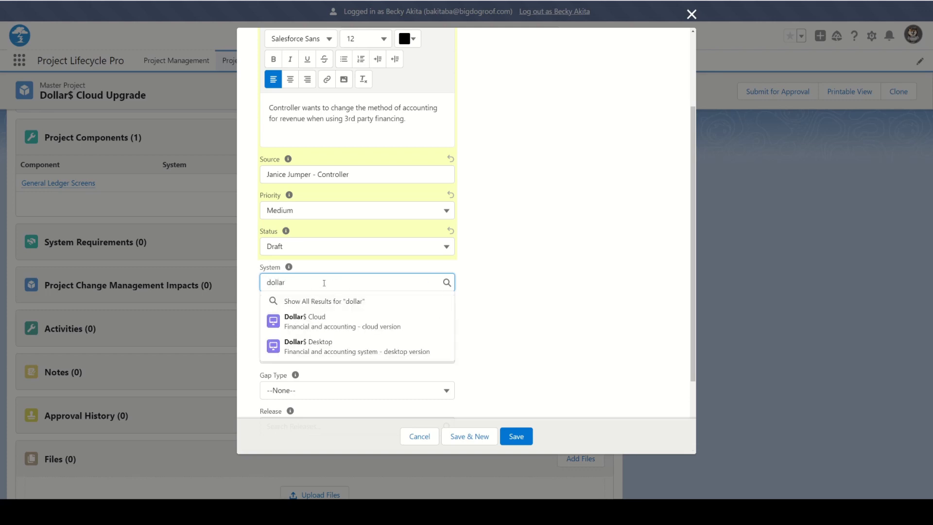
{"action": "left_click", "coordinate": [303, 319]}
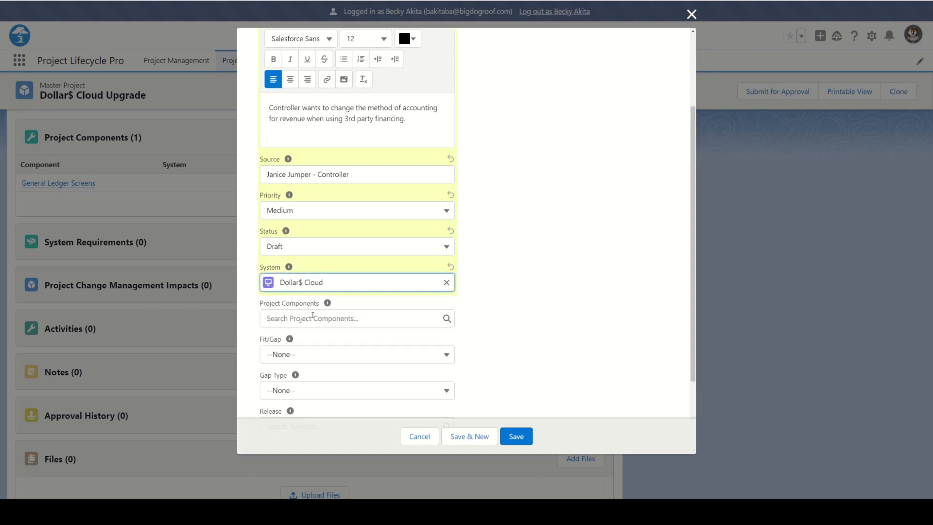
{"action": "left_click", "coordinate": [324, 319]}
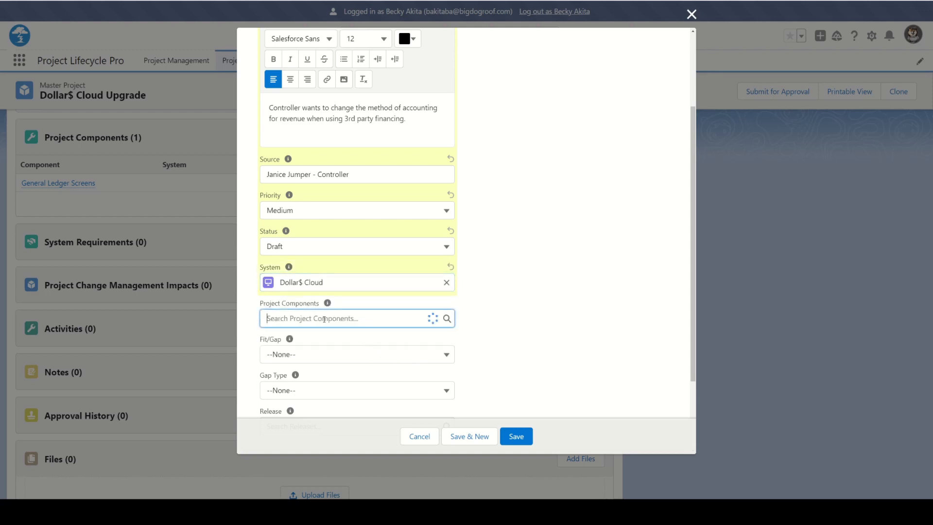
{"action": "left_click", "coordinate": [502, 332]}
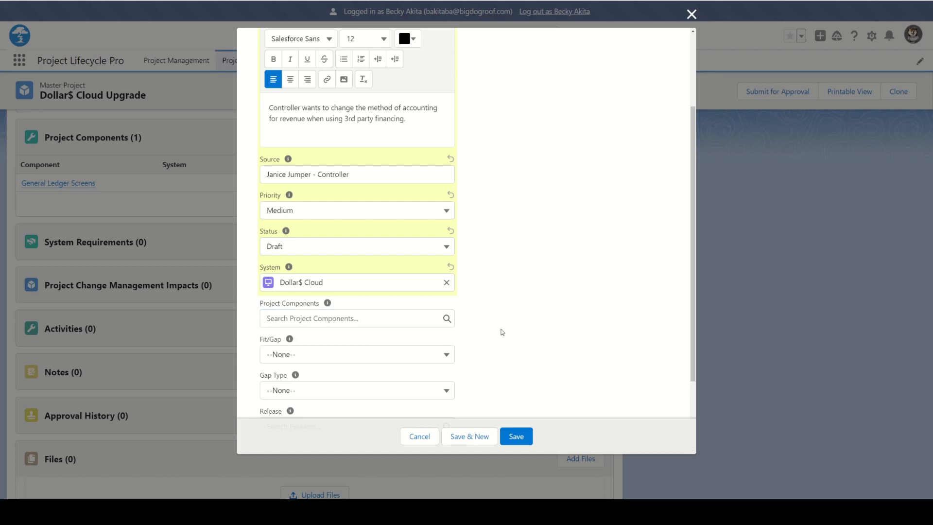
{"action": "left_click", "coordinate": [298, 357]}
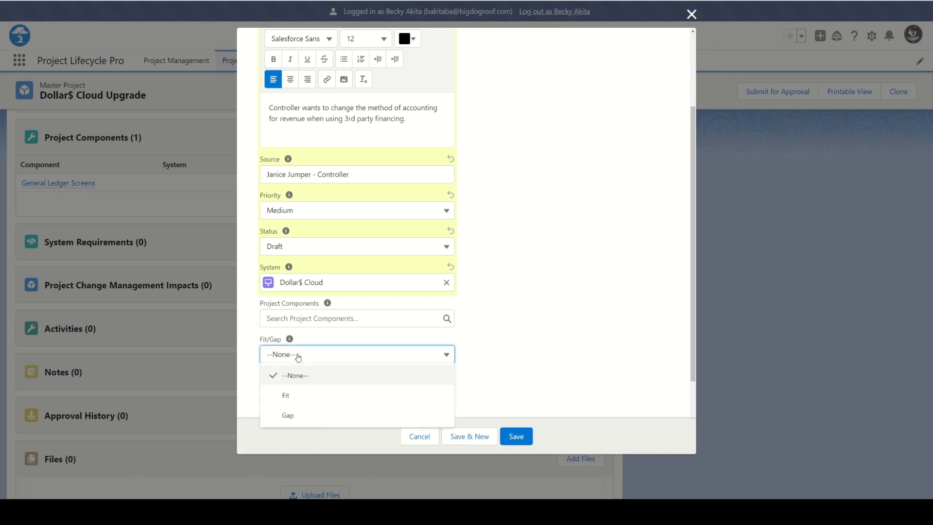
{"action": "left_click", "coordinate": [306, 419]}
Set Gap Type to Configuration and Release to Corporate General Ledger, then review the form
{"action": "scroll", "coordinate": [507, 352], "scroll_direction": "down", "scroll_amount": 2}
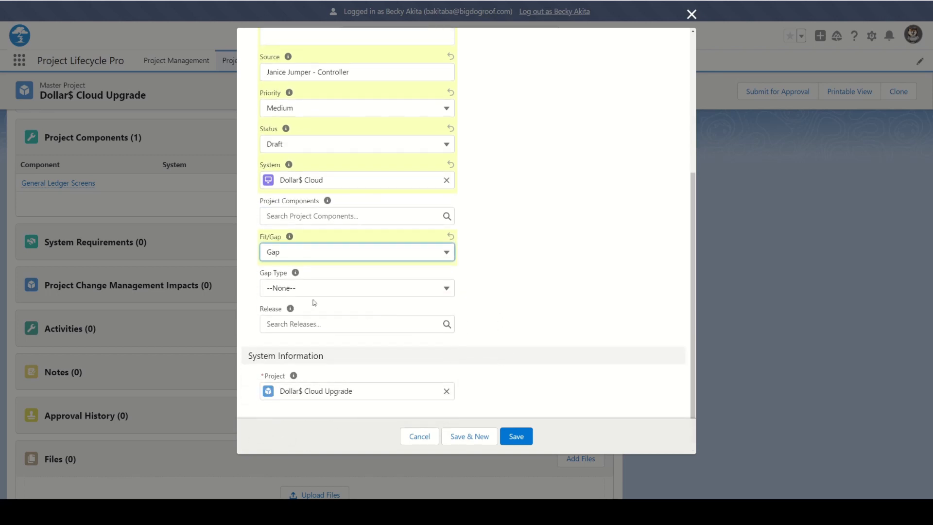
{"action": "left_click", "coordinate": [349, 294]}
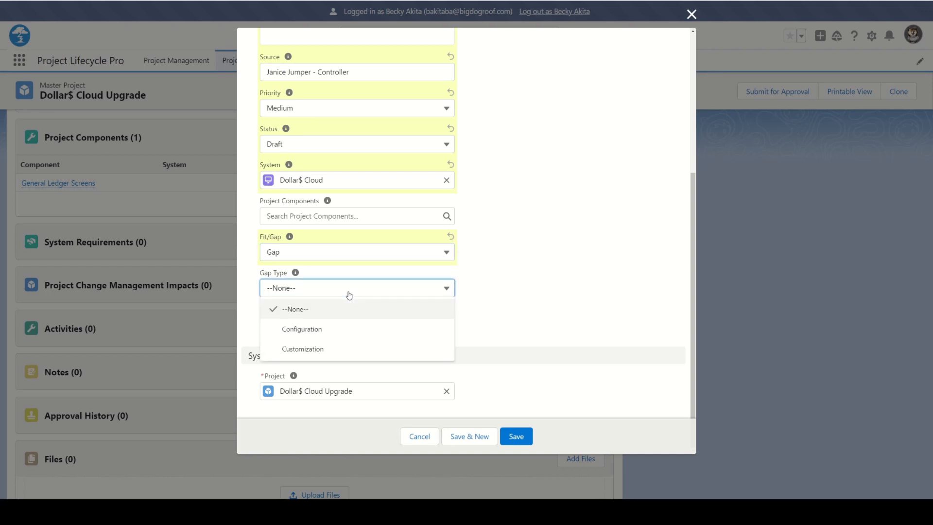
{"action": "left_click", "coordinate": [320, 332]}
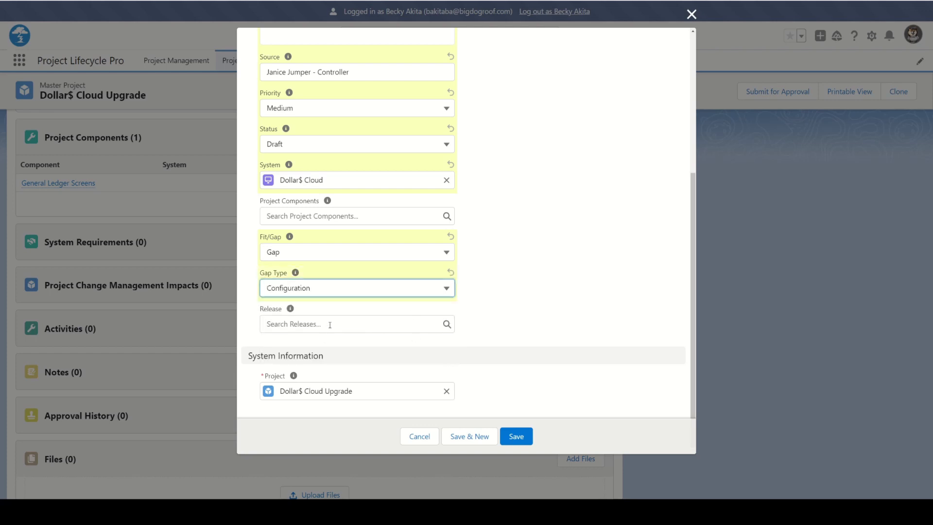
{"action": "left_click", "coordinate": [330, 325]}
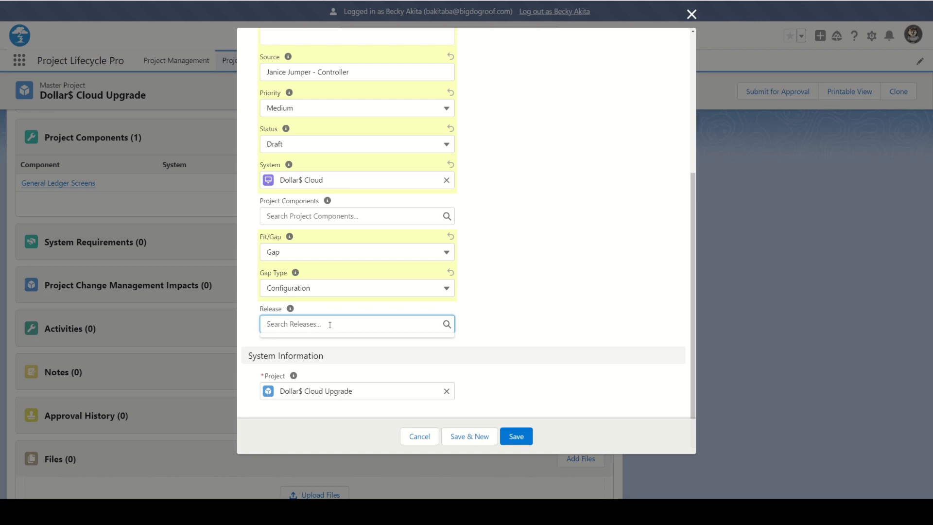
{"action": "type", "text": "gener"}
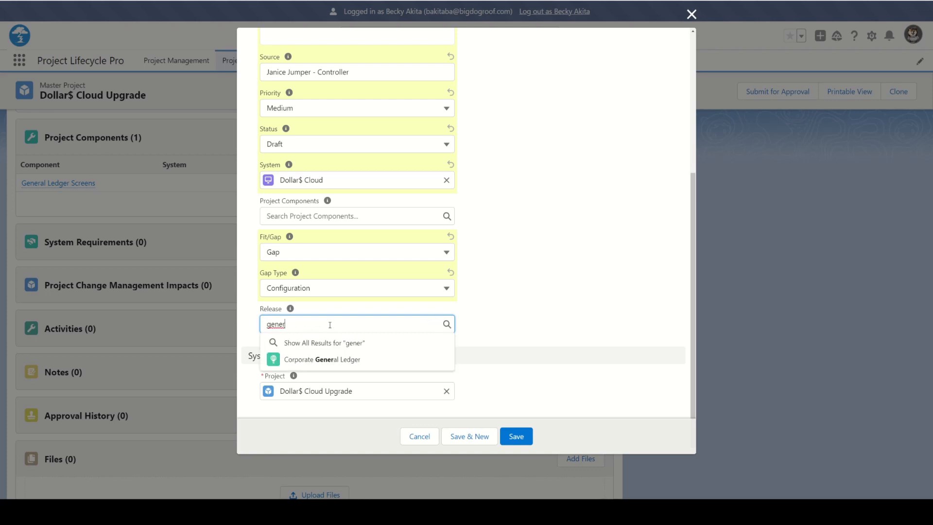
{"action": "left_click", "coordinate": [320, 362]}
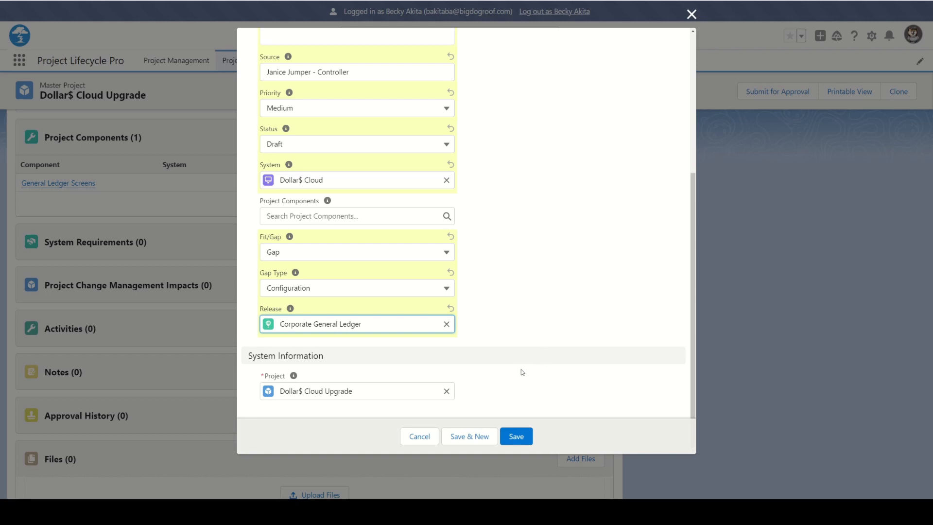
{"action": "scroll", "coordinate": [521, 369], "scroll_direction": "up", "scroll_amount": 3}
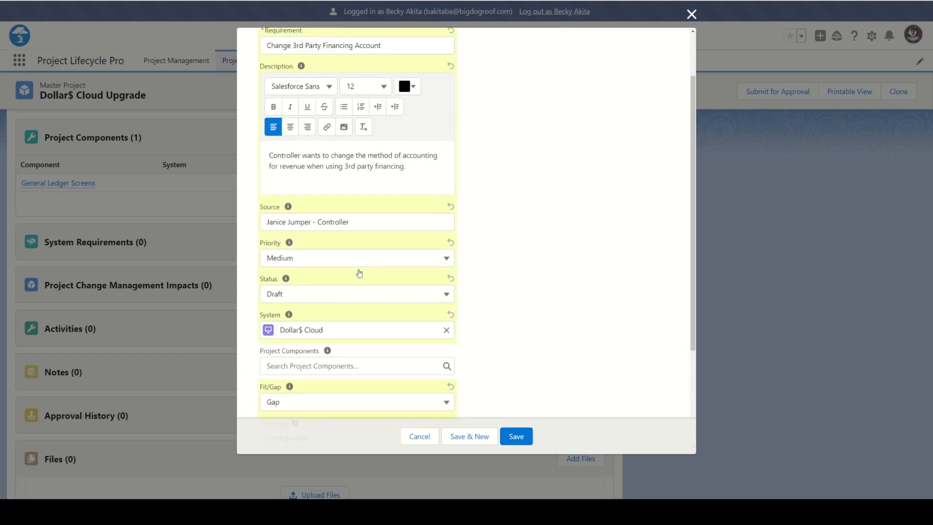
{"action": "scroll", "coordinate": [441, 357], "scroll_direction": "down", "scroll_amount": 3}
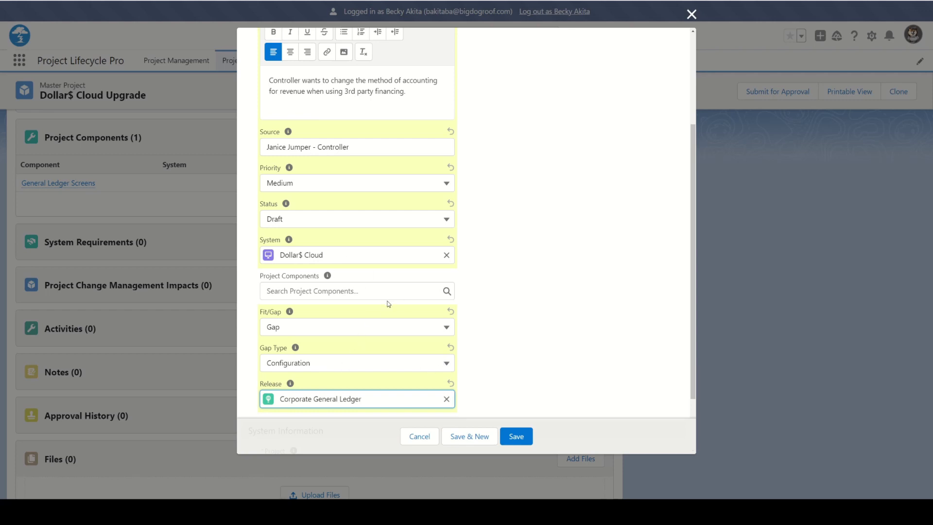
{"action": "scroll", "coordinate": [387, 304], "scroll_direction": "down", "scroll_amount": 3}
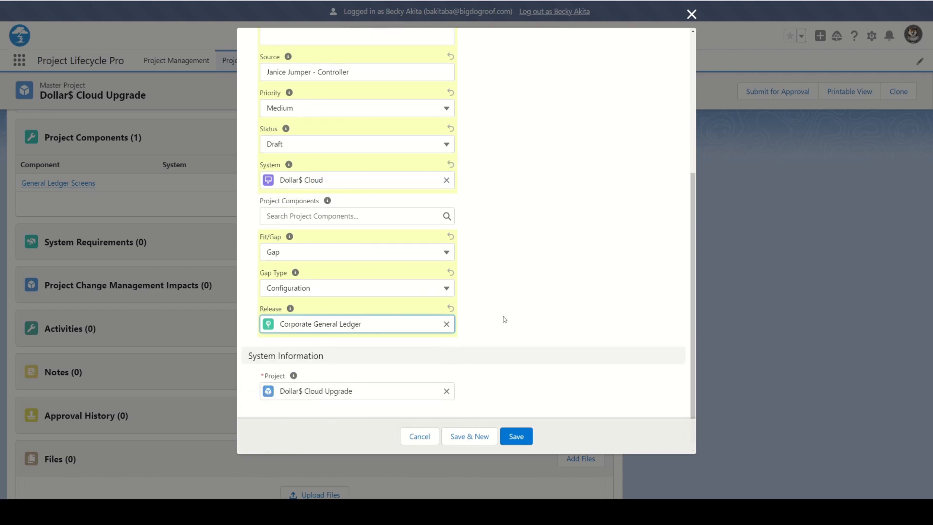
Save the requirement and open the Change 3rd Party Financing Account record
{"action": "left_click", "coordinate": [518, 437]}
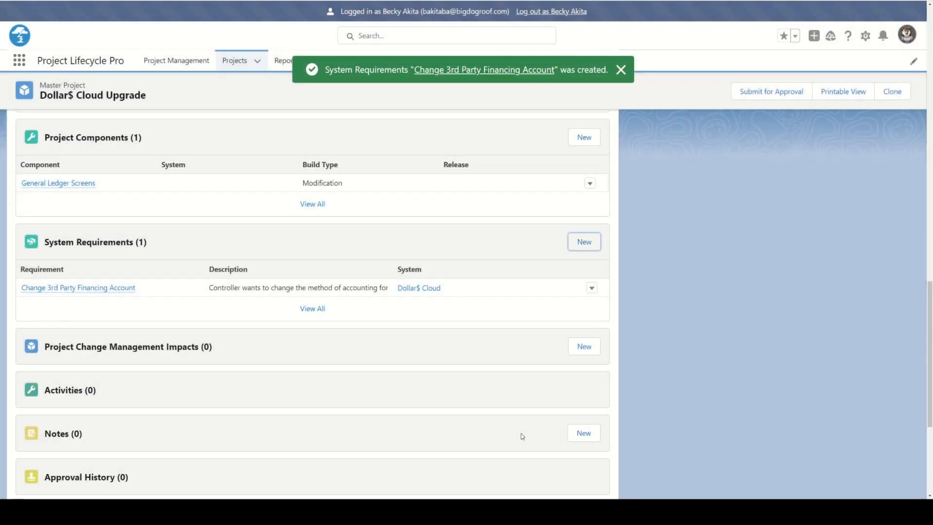
{"action": "left_click", "coordinate": [97, 288]}
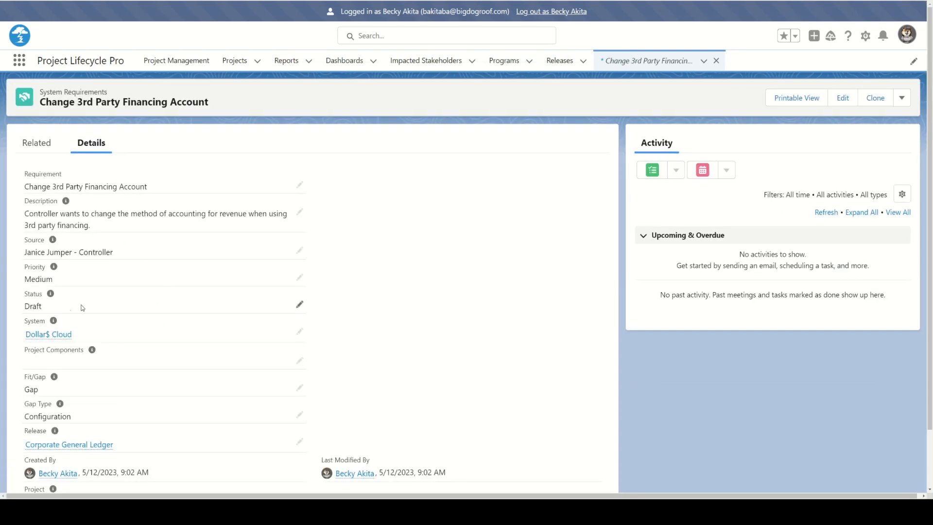
Start a task to get the 3rd Party Financing Accounting Details from a colleague, due 5/19/2023
{"action": "left_click", "coordinate": [653, 170]}
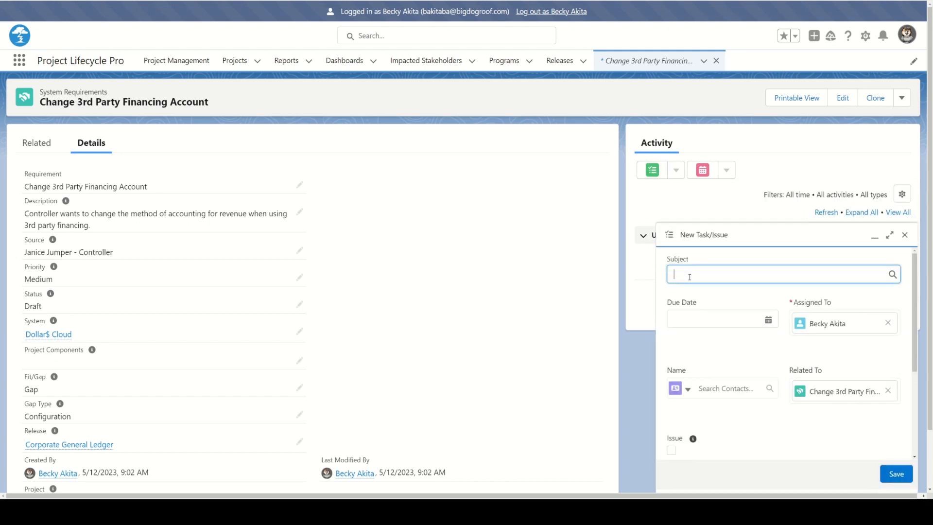
{"action": "type", "text": "et 3rd Party Financing Accounting Detaials"}
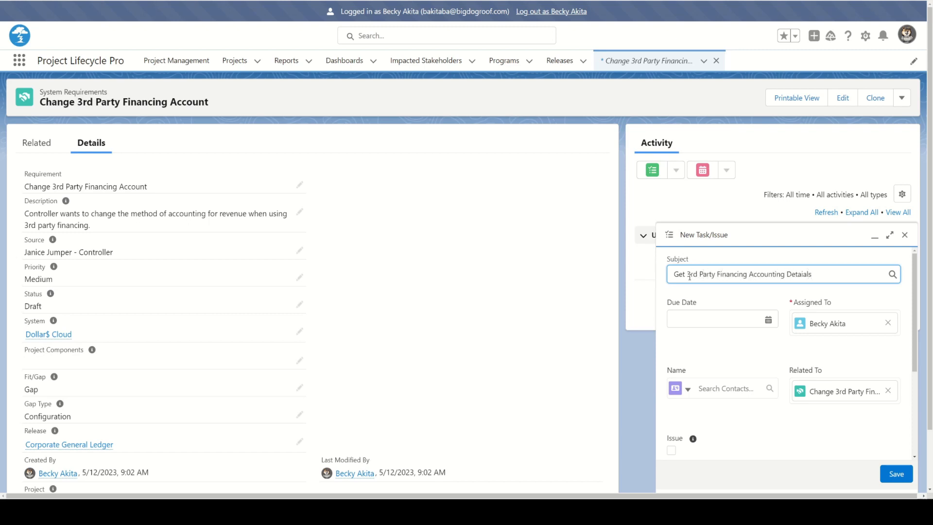
{"action": "type", "text": "ils from max"}
{"action": "key", "text": "BackSpace"}
{"action": "key", "text": "BackSpace"}
{"action": "key", "text": "BackSpace"}
{"action": "type", "text": "Max"}
{"action": "left_click", "coordinate": [696, 317]}
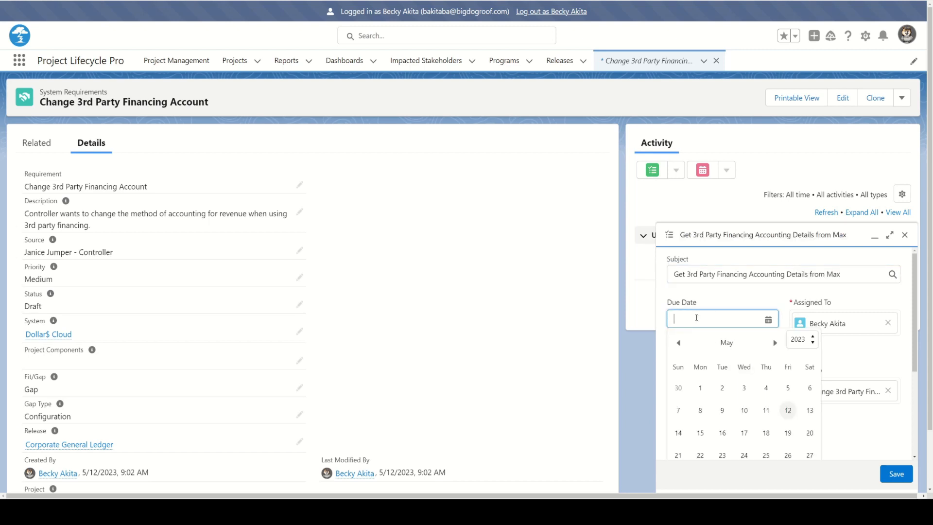
{"action": "left_click", "coordinate": [788, 435]}
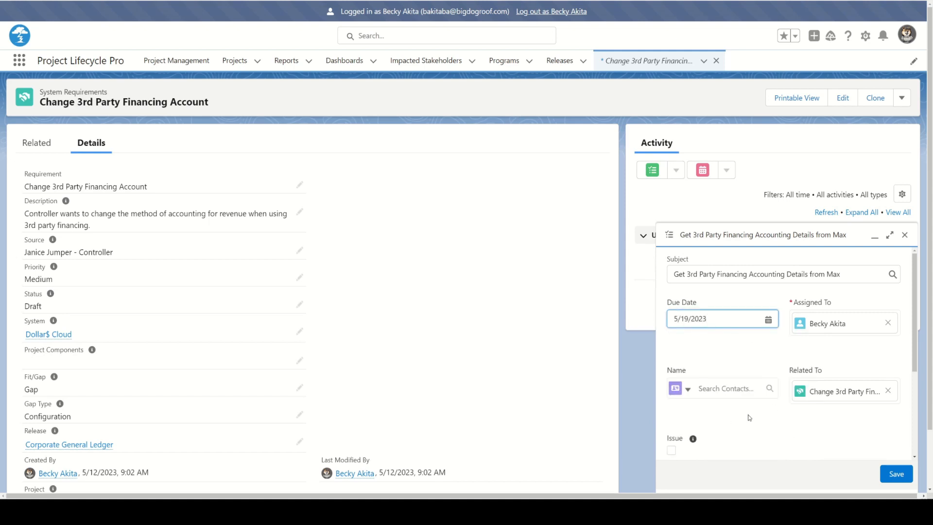
Keep the task at Normal priority, comment that the colleague has details on the accounting change, and save
{"action": "scroll", "coordinate": [770, 388], "scroll_direction": "down", "scroll_amount": 3}
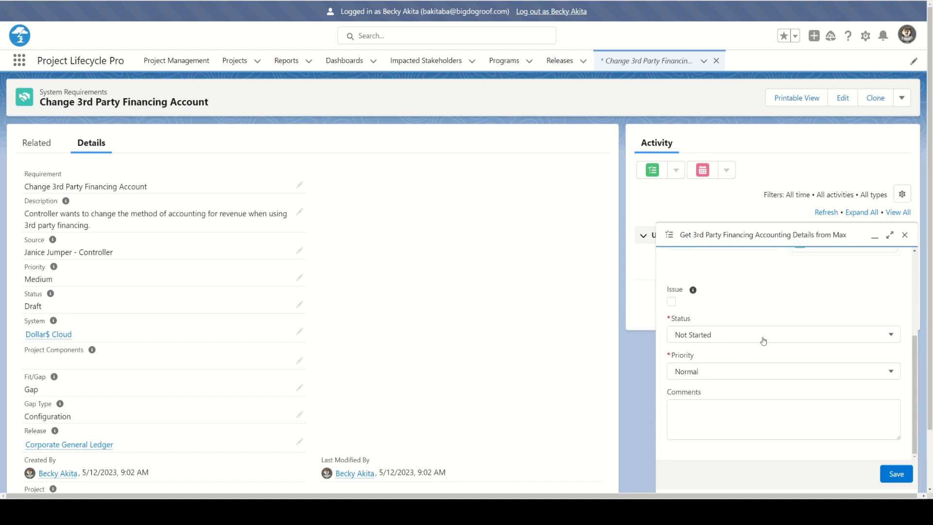
{"action": "left_click", "coordinate": [749, 378]}
{"action": "left_click", "coordinate": [712, 431]}
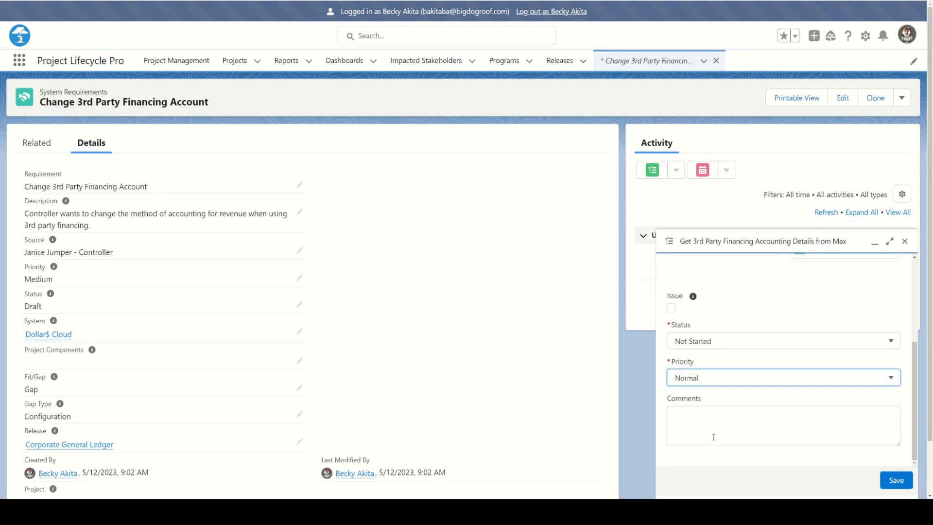
{"action": "scroll", "coordinate": [713, 401], "scroll_direction": "down", "scroll_amount": 1}
{"action": "left_click", "coordinate": [687, 416]}
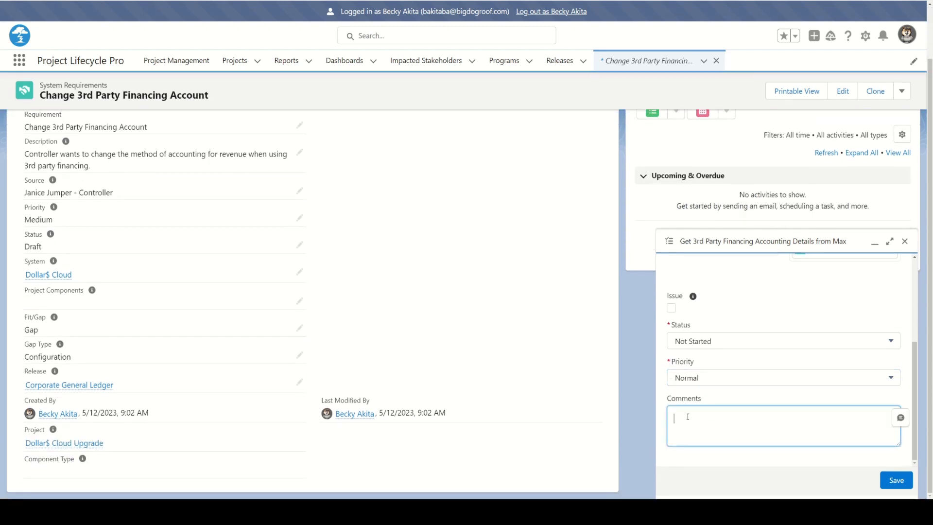
{"action": "type", "text": "Max ha sdeati"}
{"action": "key", "text": "BackSpace"}
{"action": "key", "text": "BackSpace"}
{"action": "key", "text": "BackSpace"}
{"action": "type", "text": "tails on accounting change"}
{"action": "left_click", "coordinate": [890, 485]}
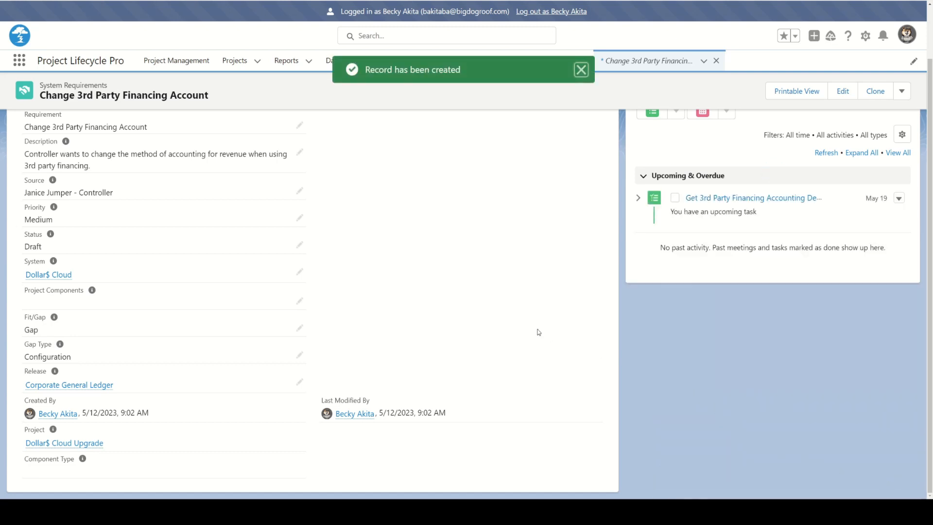
{"action": "scroll", "coordinate": [510, 309], "scroll_direction": "up", "scroll_amount": 1}
{"action": "scroll", "coordinate": [510, 309], "scroll_direction": "up", "scroll_amount": 1}
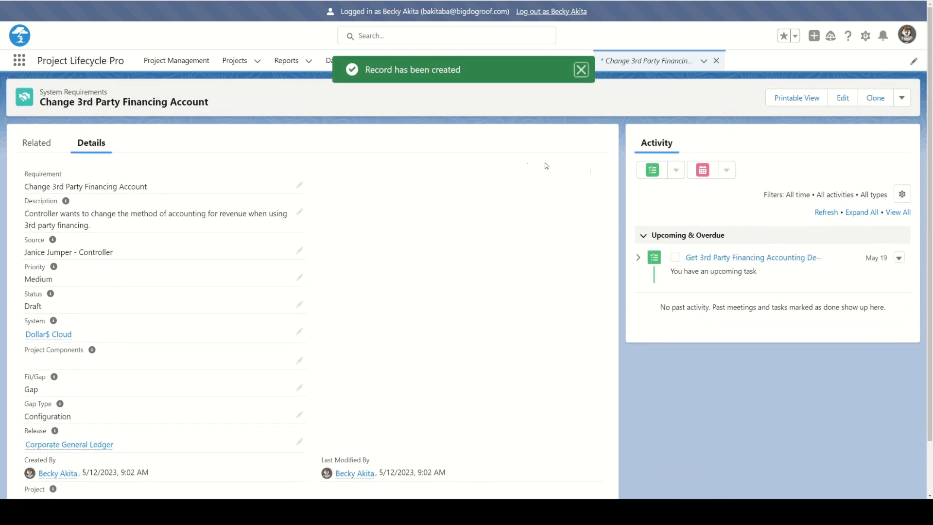
Return to the Dollar$ Cloud Upgrade project and open a second New System Requirements form
{"action": "left_click", "coordinate": [33, 147]}
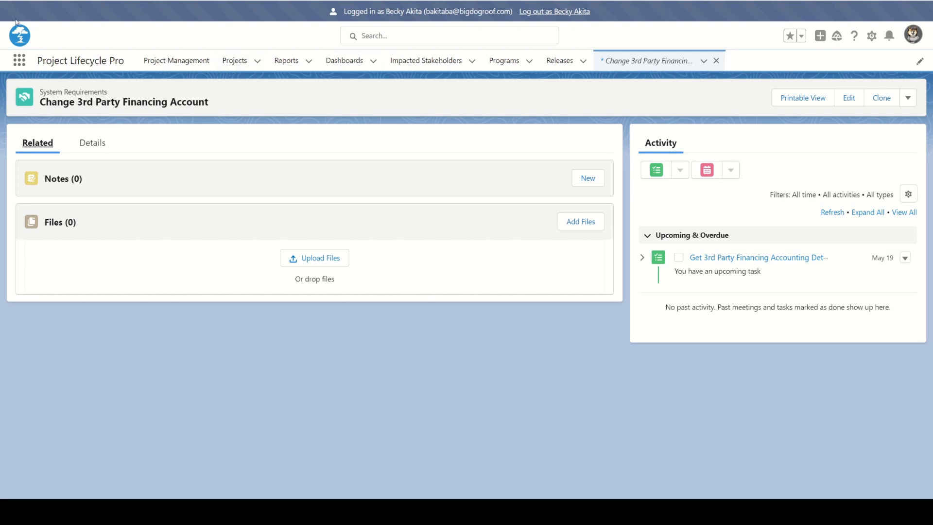
{"action": "left_click", "coordinate": [10, 0]}
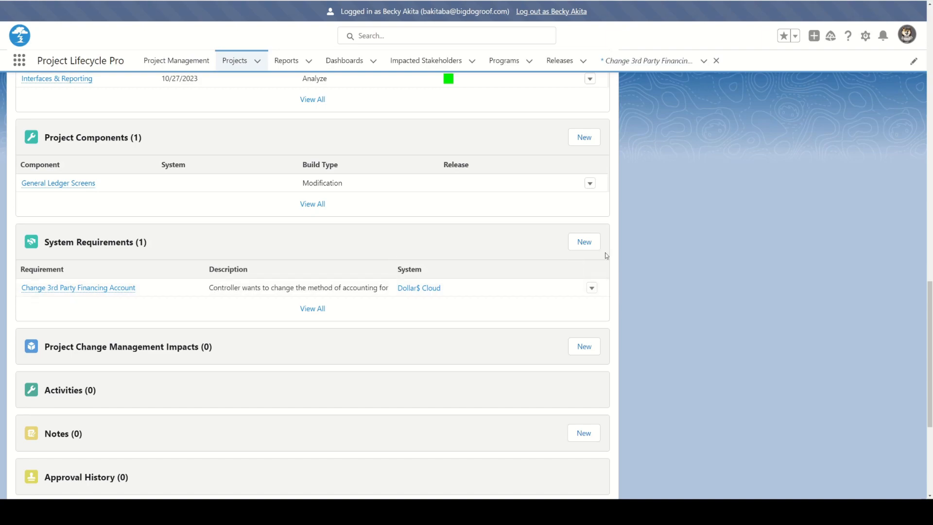
{"action": "left_click", "coordinate": [587, 249]}
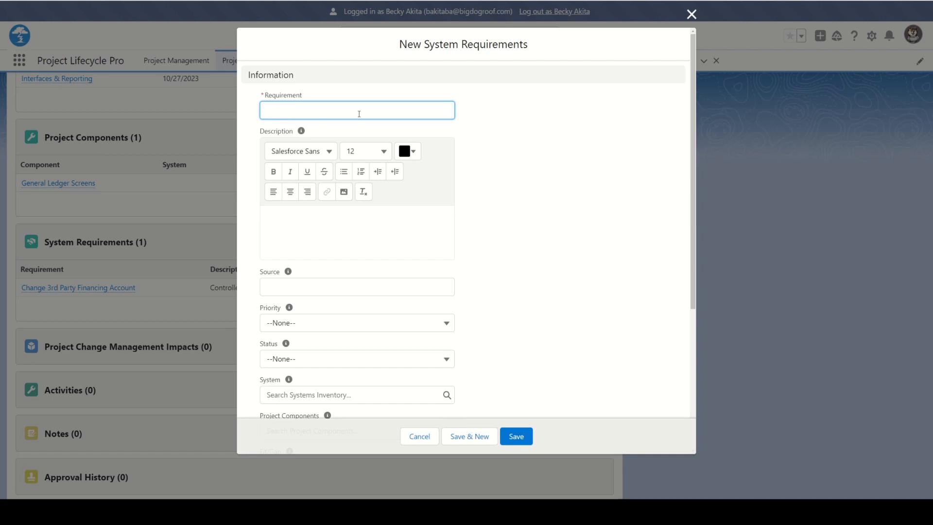
Title it 'FEMA Reimbursement' and describe unique accounting when payment is delayed until FEMA reimbursement
{"action": "type", "text": "FEMA Reimbursement"}
{"action": "left_click", "coordinate": [308, 220]}
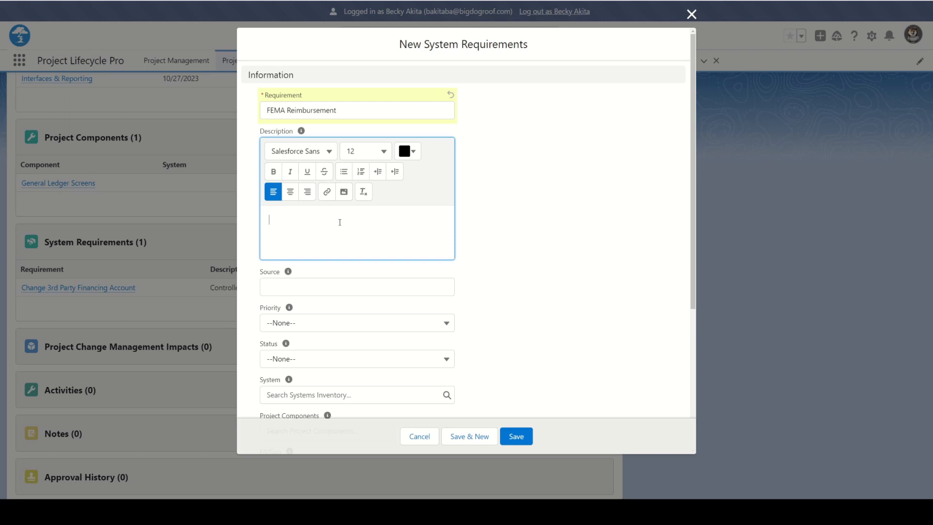
{"action": "type", "text": "Unique accounting when payment is delayed until FEMA reimub"}
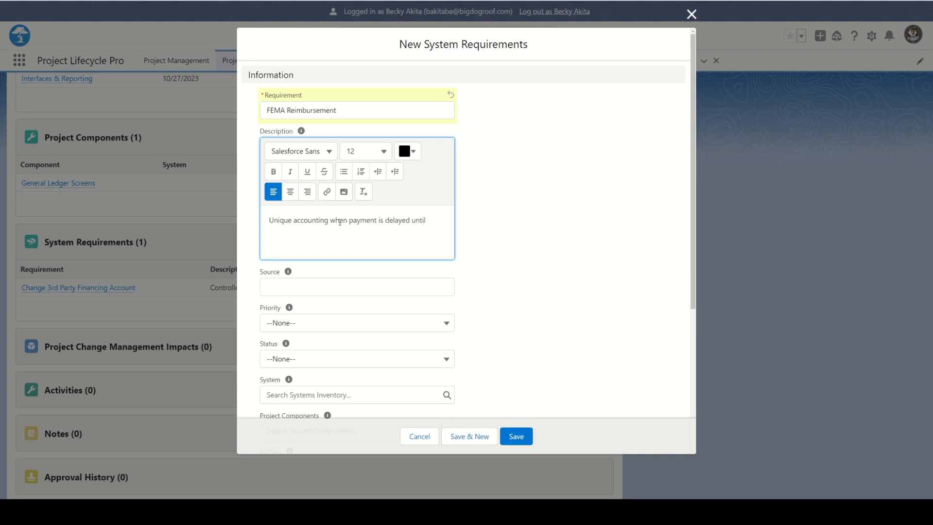
{"action": "key", "text": "BackSpace"}
{"action": "key", "text": "BackSpace"}
{"action": "type", "text": "bursement"}
Set the Source to the Accounts Receivable contact
{"action": "scroll", "coordinate": [361, 211], "scroll_direction": "down", "scroll_amount": 2}
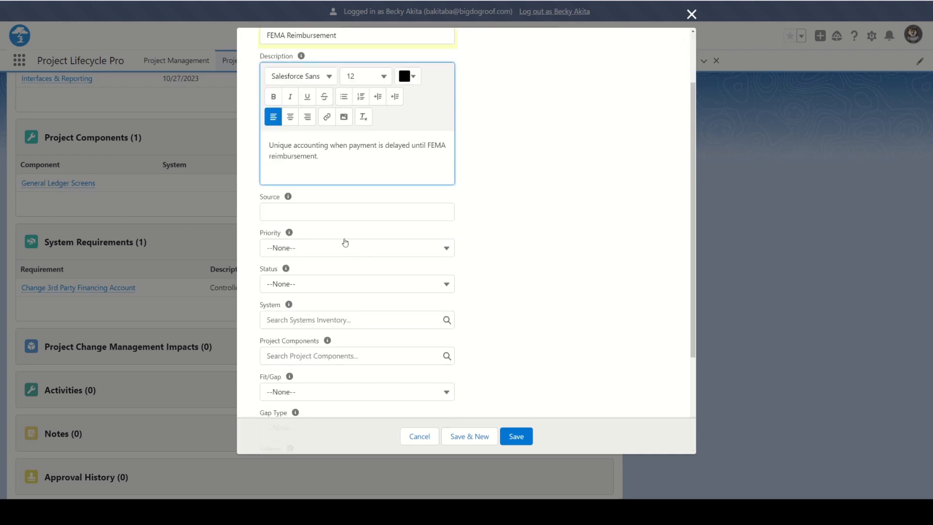
{"action": "left_click", "coordinate": [295, 213]}
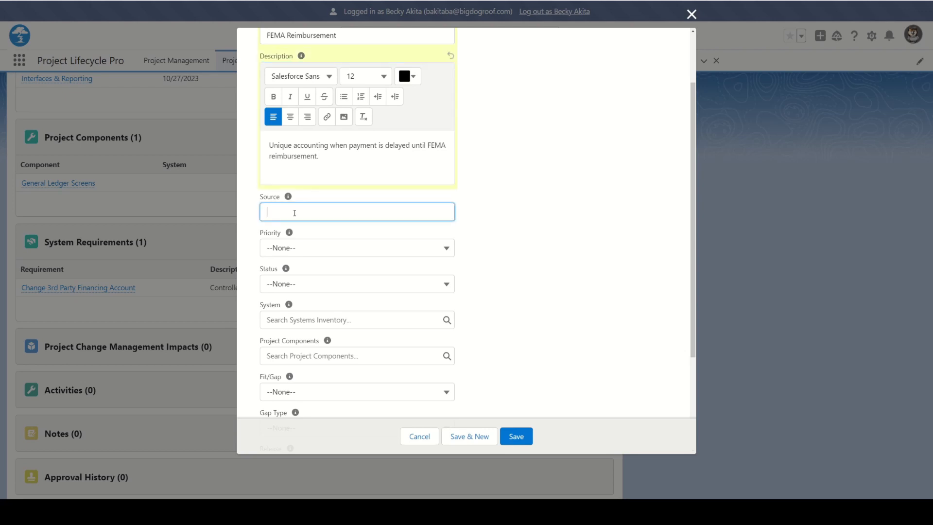
{"action": "type", "text": "Wendy in AR"}
Set Priority to High, Status to Ready to Build, and System to Dollar$ Cloud
{"action": "left_click", "coordinate": [321, 253]}
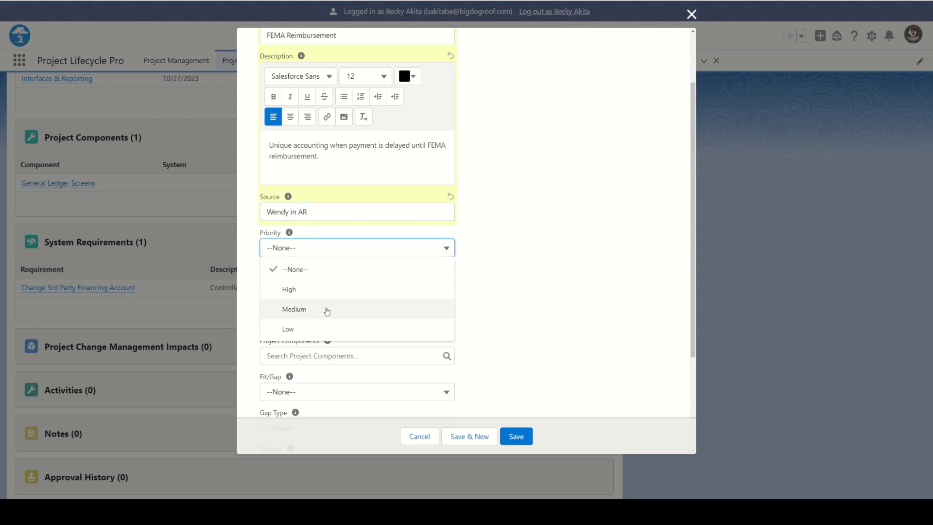
{"action": "left_click", "coordinate": [306, 290]}
{"action": "scroll", "coordinate": [383, 263], "scroll_direction": "down", "scroll_amount": 2}
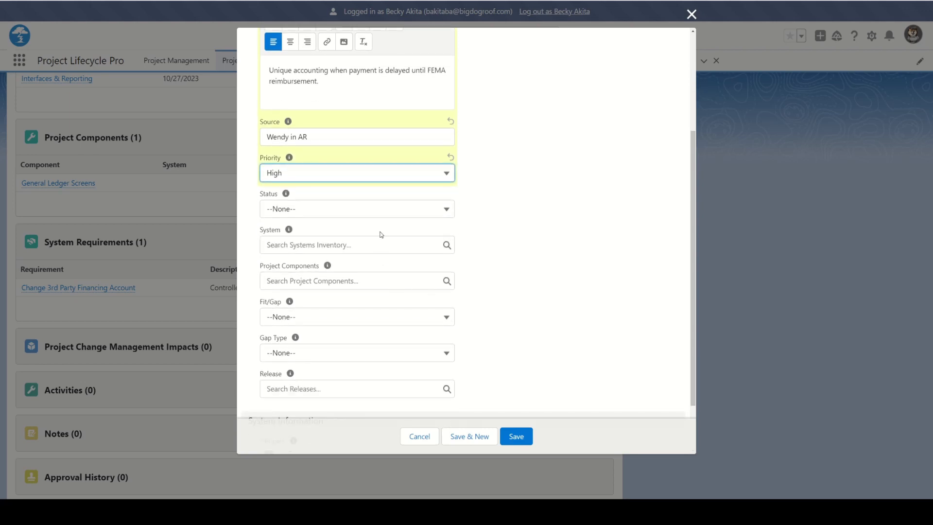
{"action": "left_click", "coordinate": [367, 209]}
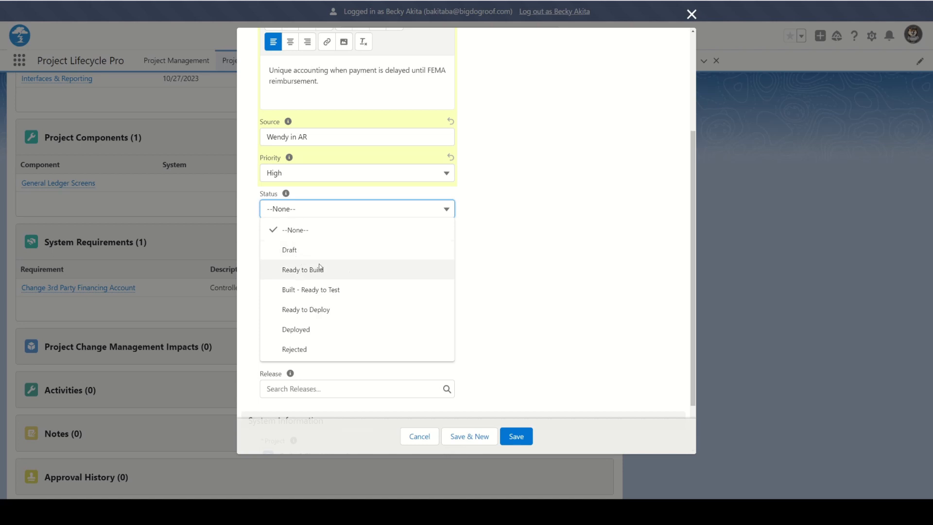
{"action": "left_click", "coordinate": [343, 270]}
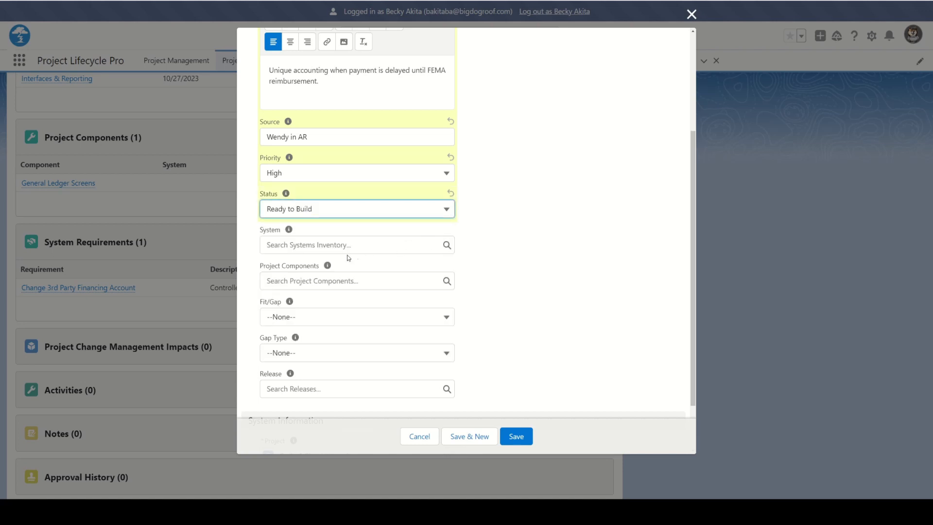
{"action": "left_click", "coordinate": [334, 246]}
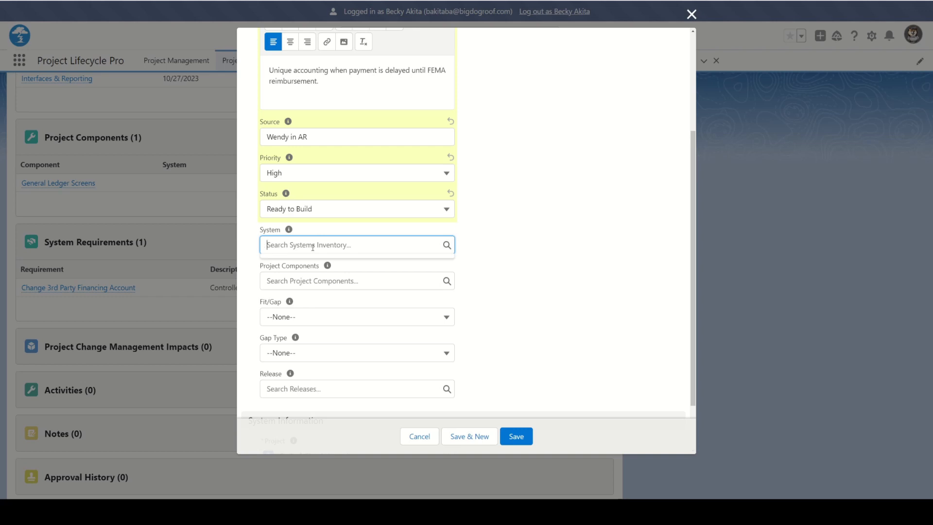
{"action": "type", "text": "dollar"}
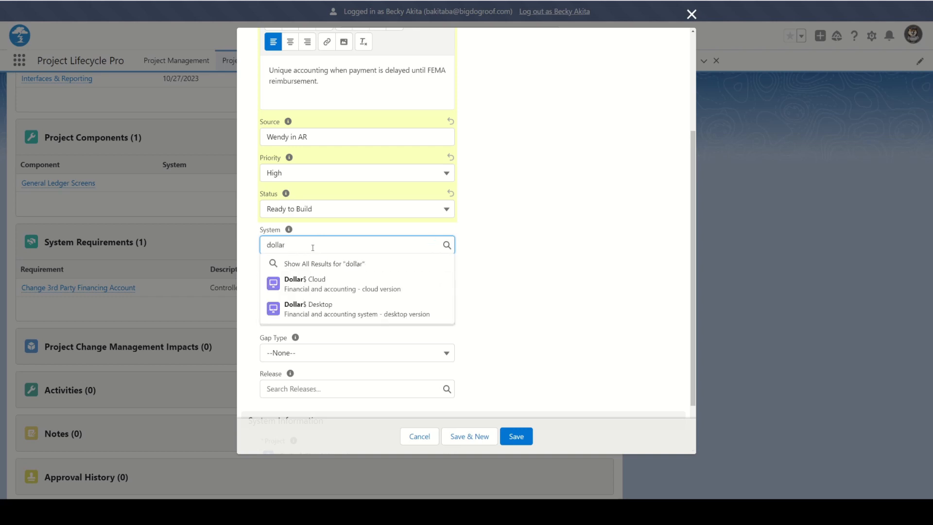
{"action": "left_click", "coordinate": [317, 283]}
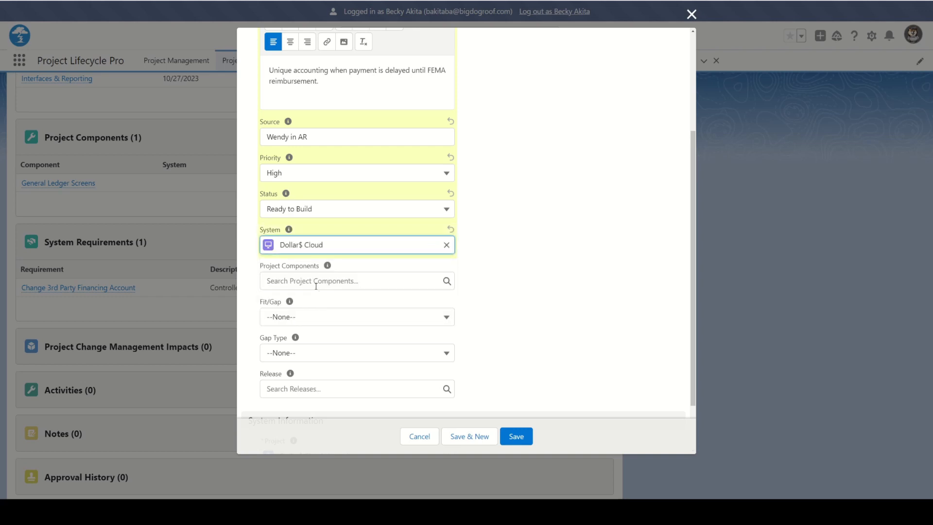
Set Fit/Gap to Gap, Gap Type Configuration, Release Corporate General Ledger, and save
{"action": "left_click", "coordinate": [311, 324]}
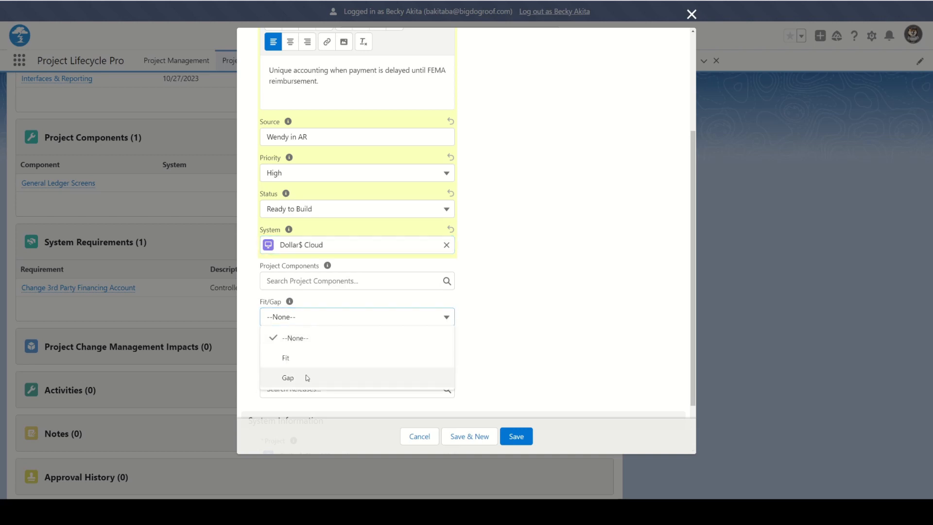
{"action": "left_click", "coordinate": [307, 378]}
{"action": "scroll", "coordinate": [350, 323], "scroll_direction": "down", "scroll_amount": 2}
{"action": "left_click", "coordinate": [348, 293]}
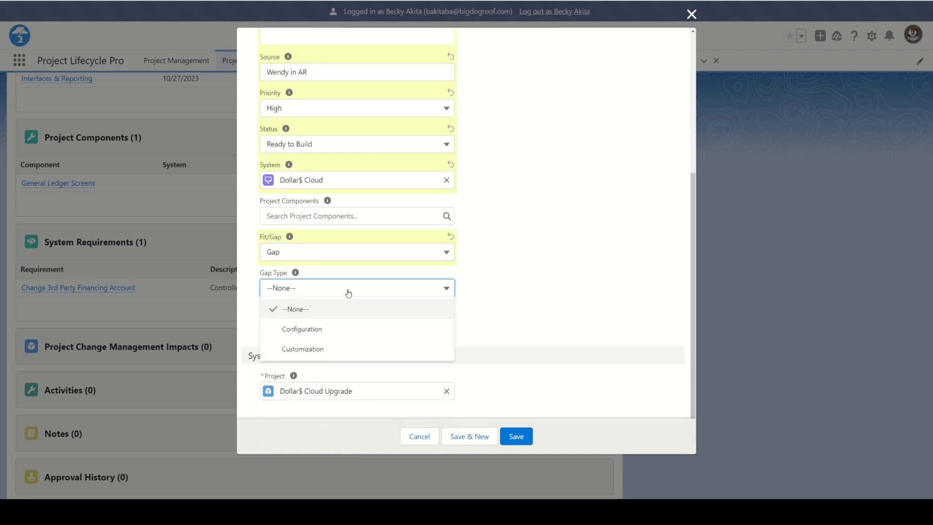
{"action": "left_click", "coordinate": [324, 335]}
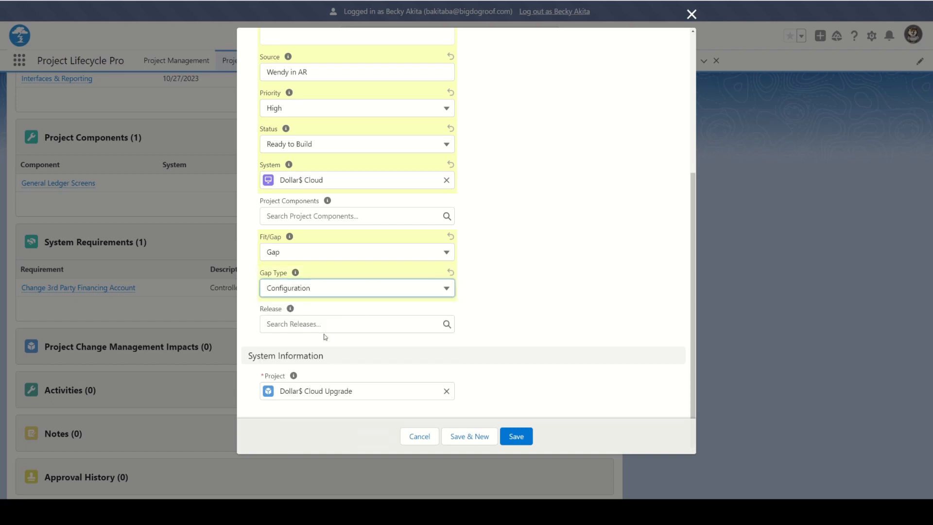
{"action": "left_click", "coordinate": [313, 325]}
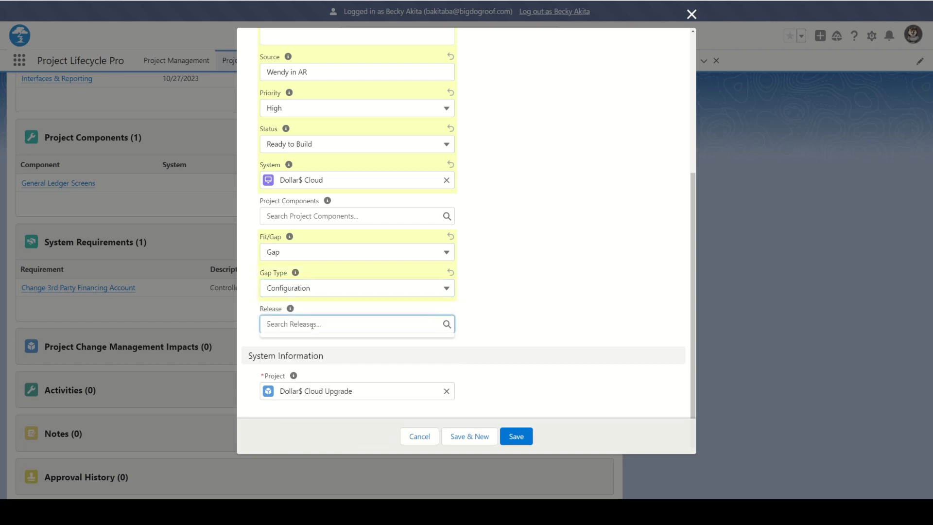
{"action": "type", "text": "gener"}
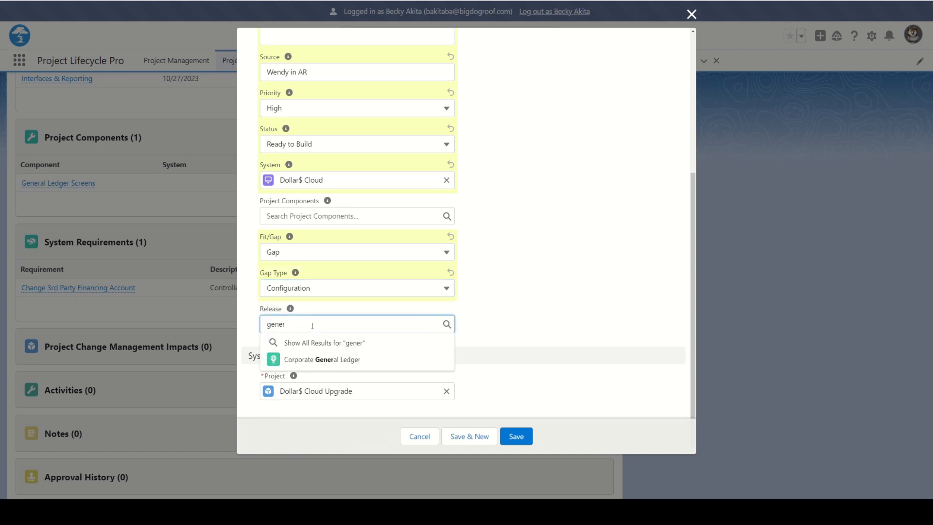
{"action": "left_click", "coordinate": [379, 359]}
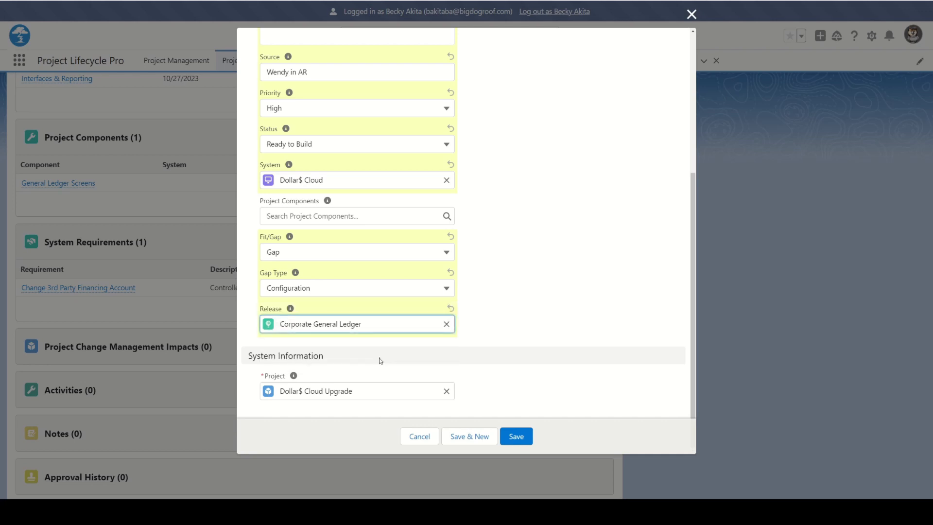
{"action": "scroll", "coordinate": [489, 365], "scroll_direction": "up", "scroll_amount": 3}
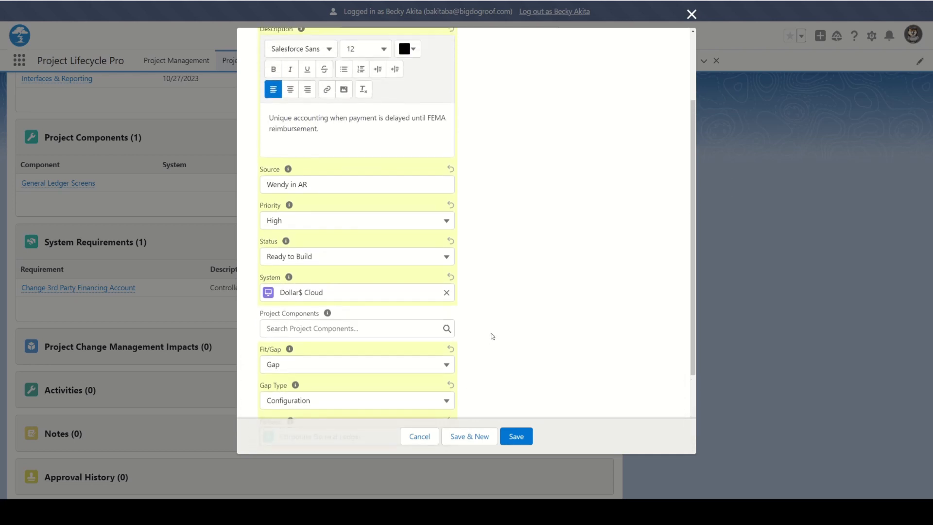
{"action": "left_click", "coordinate": [516, 436]}
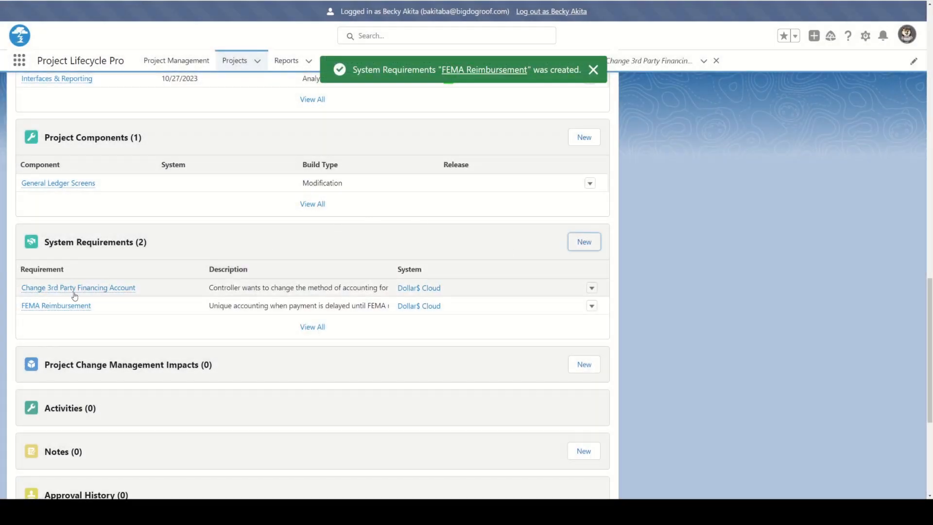
Open the FEMA Reimbursement record and show its Notes and Files lists
{"action": "left_click", "coordinate": [51, 306]}
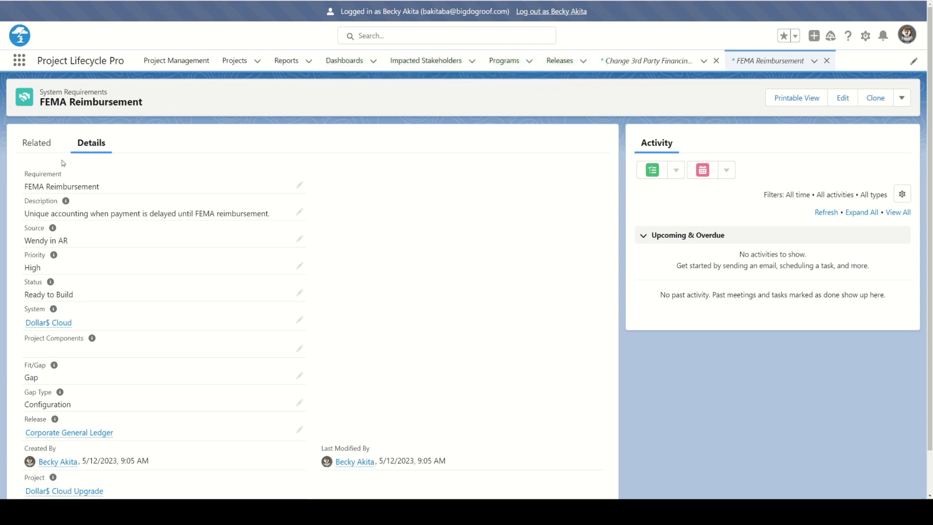
{"action": "left_click", "coordinate": [37, 143]}
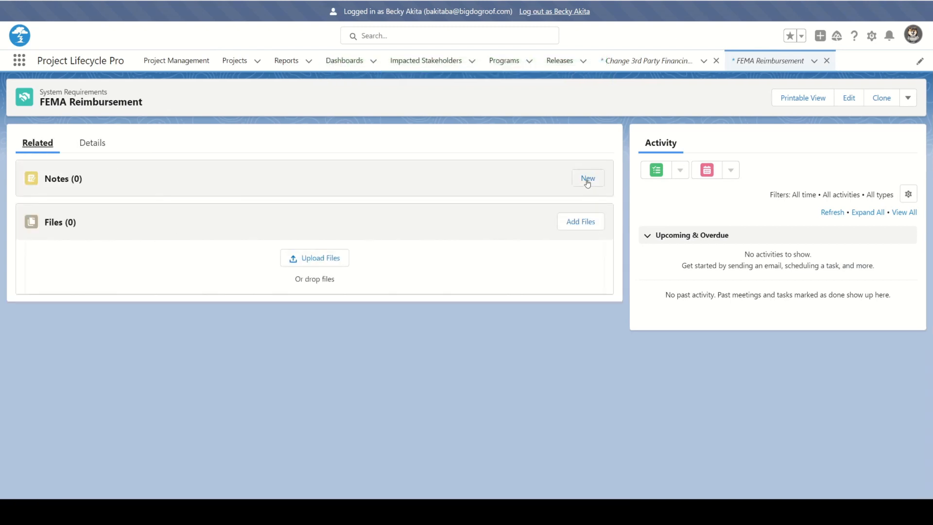
Upload FEMA Procedures.docx to the FEMA Reimbursement requirement, then review its Details
{"action": "left_click", "coordinate": [579, 225]}
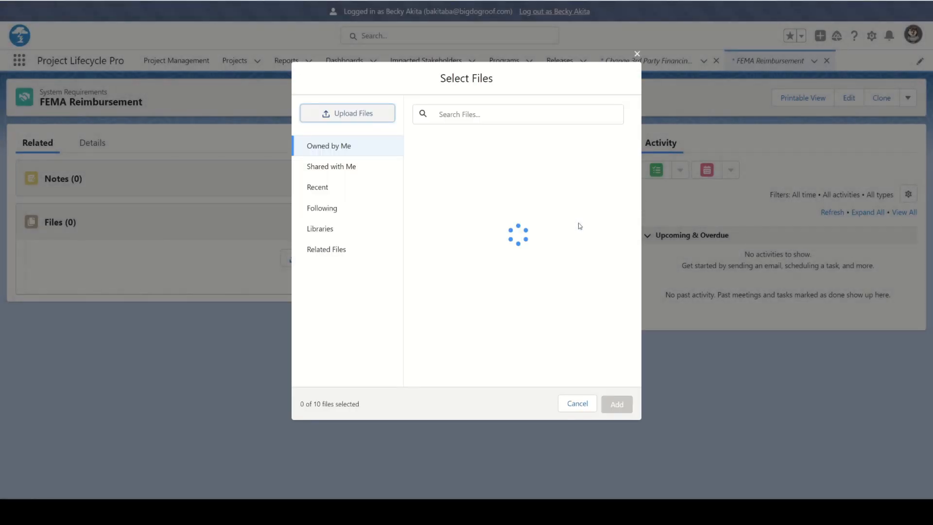
{"action": "left_click", "coordinate": [346, 113]}
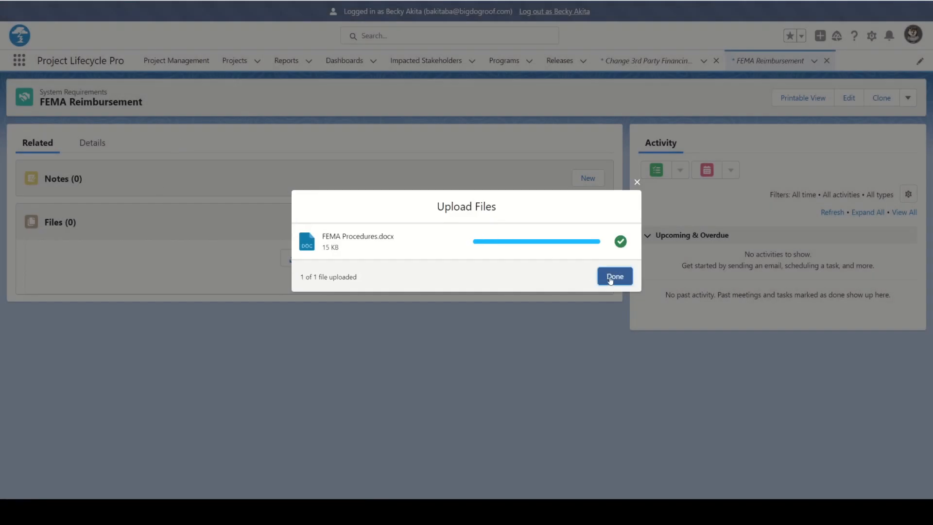
{"action": "left_click", "coordinate": [610, 280]}
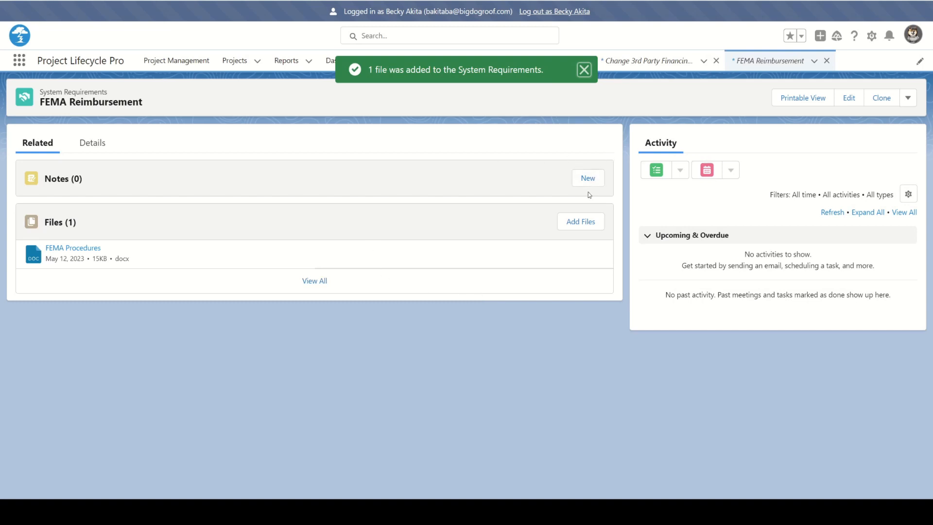
{"action": "left_click", "coordinate": [98, 147]}
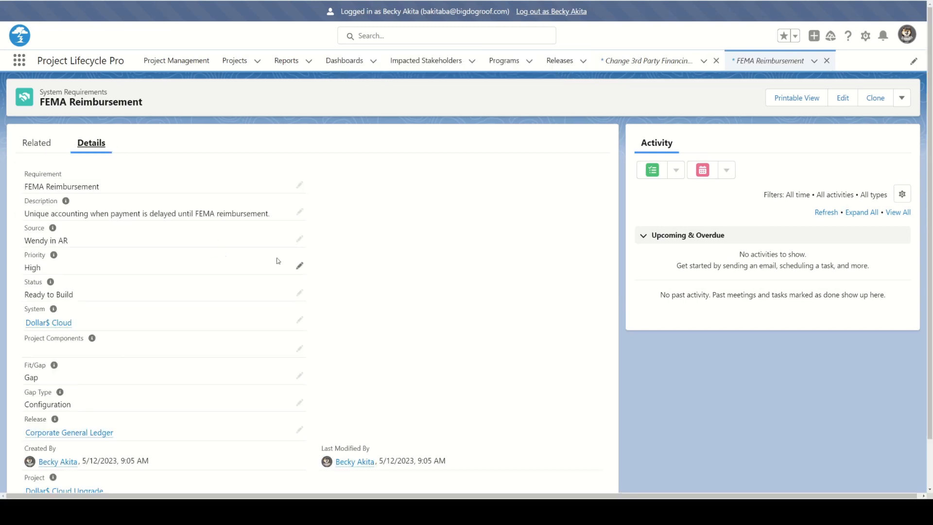
{"action": "scroll", "coordinate": [340, 243], "scroll_direction": "down", "scroll_amount": 1}
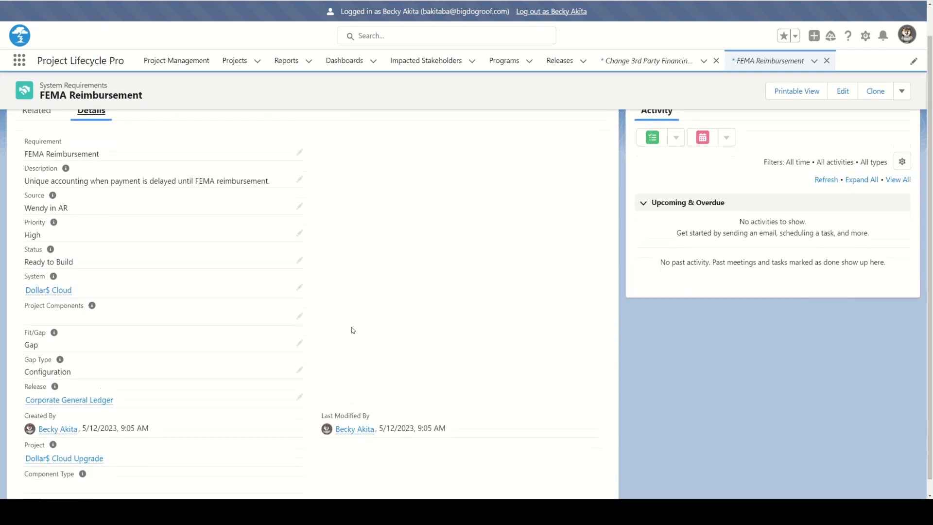